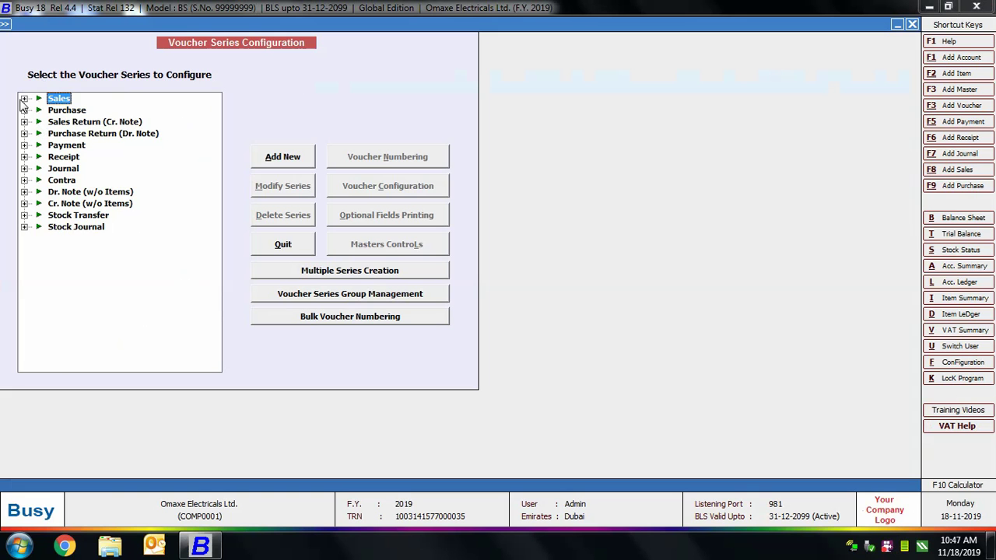
Step: Open voucher numbering for the Main series under Sales and set its numbering type to Automatic
{"action": "left_click", "coordinate": [24, 99]}
{"action": "left_click", "coordinate": [72, 109]}
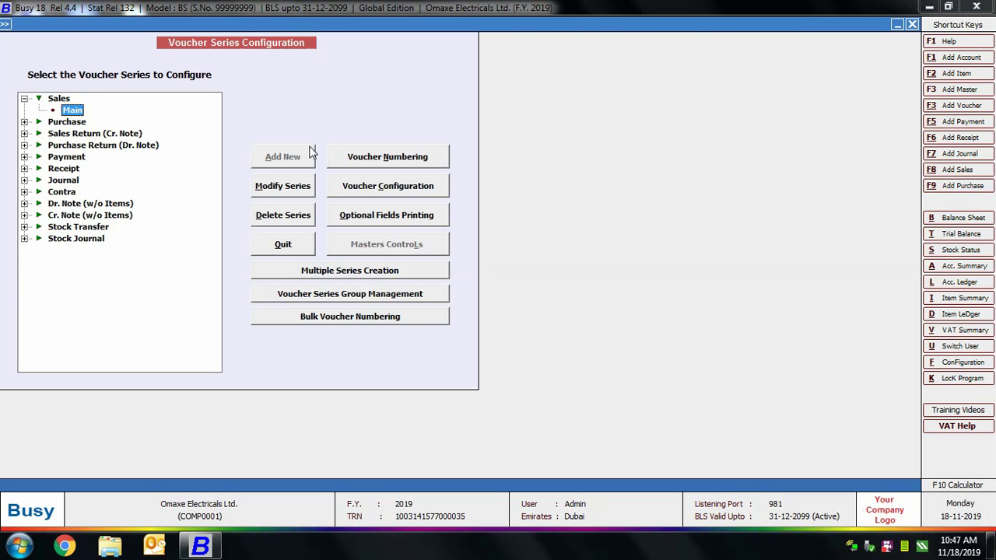
{"action": "left_click", "coordinate": [434, 160]}
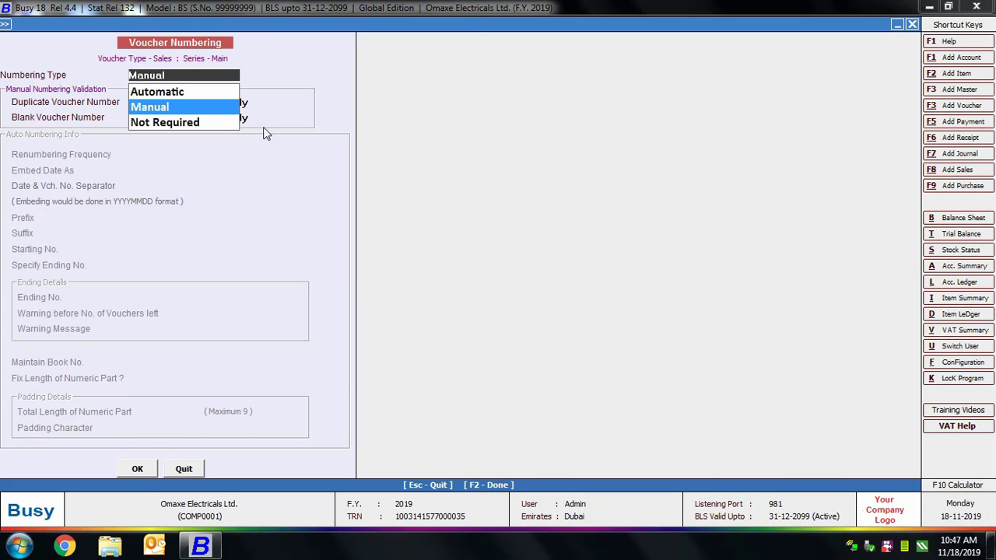
{"action": "key", "text": "Up"}
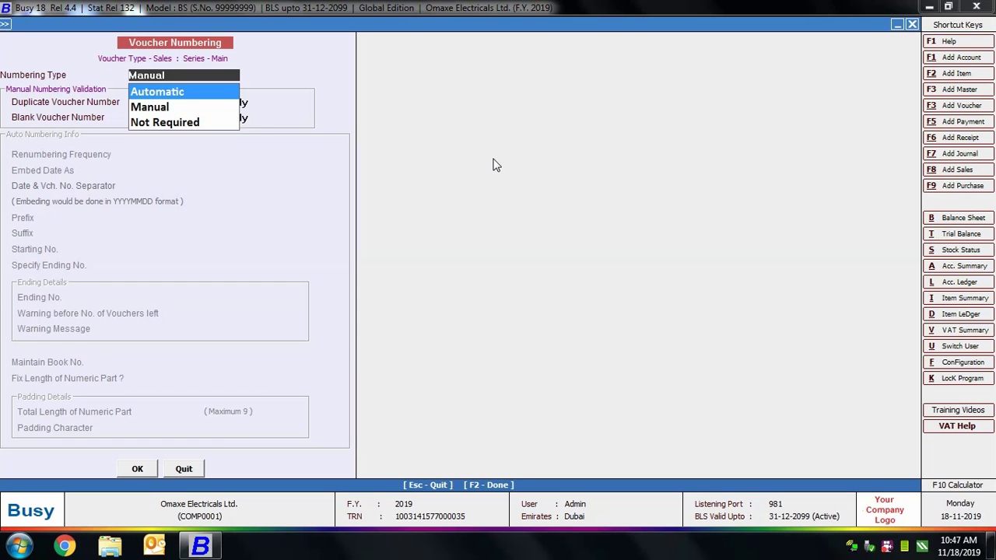
{"action": "key", "text": "Down"}
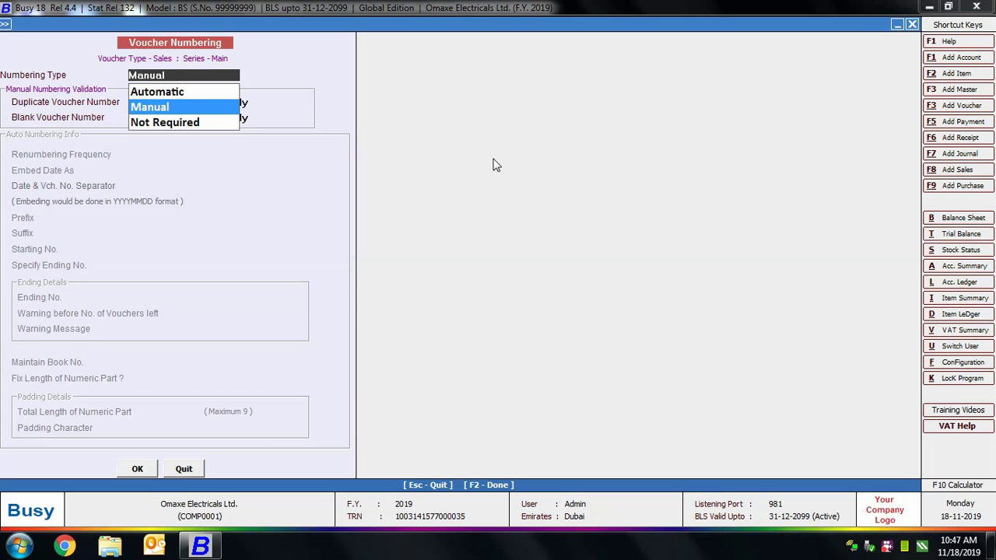
{"action": "key", "text": "Down"}
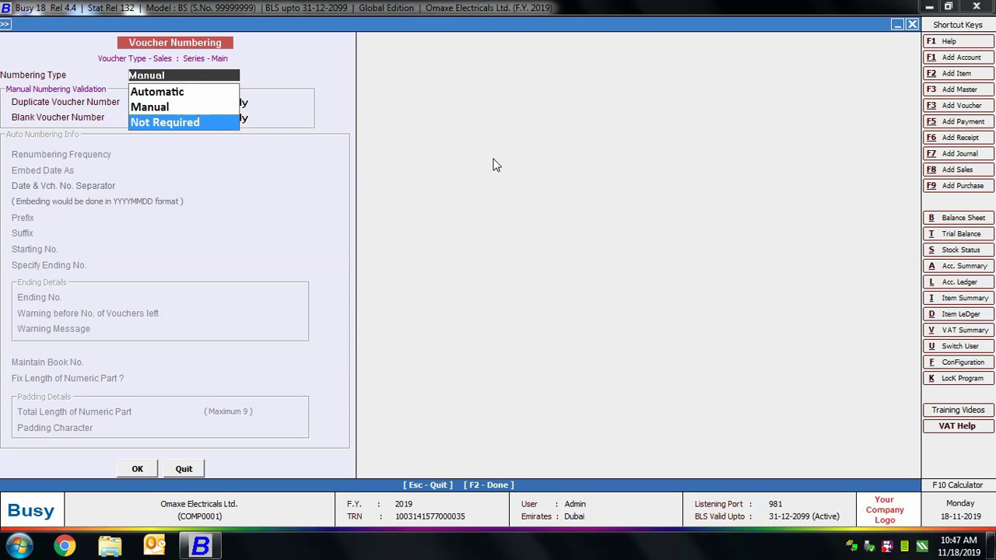
{"action": "key", "text": "Up"}
{"action": "key", "text": "Up"}
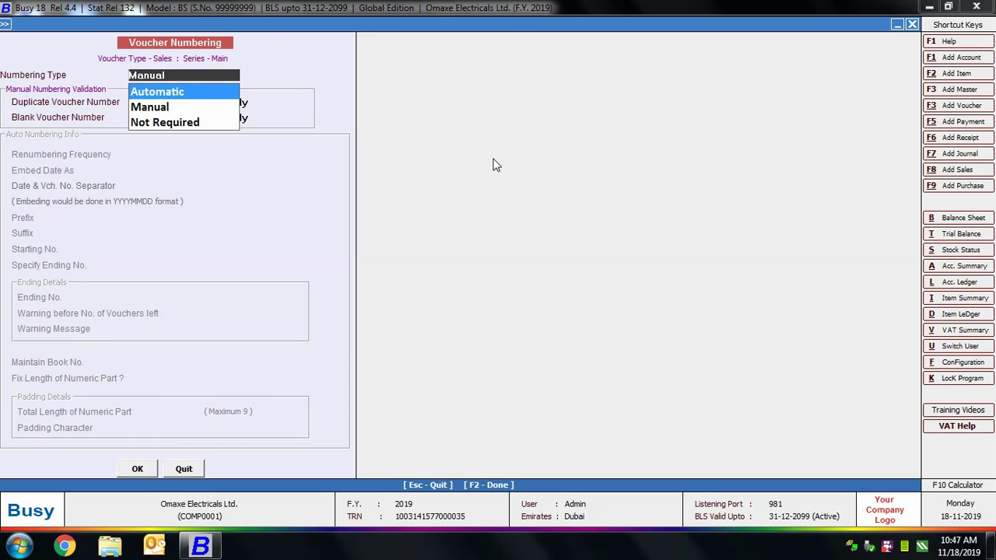
{"action": "key", "text": "Return"}
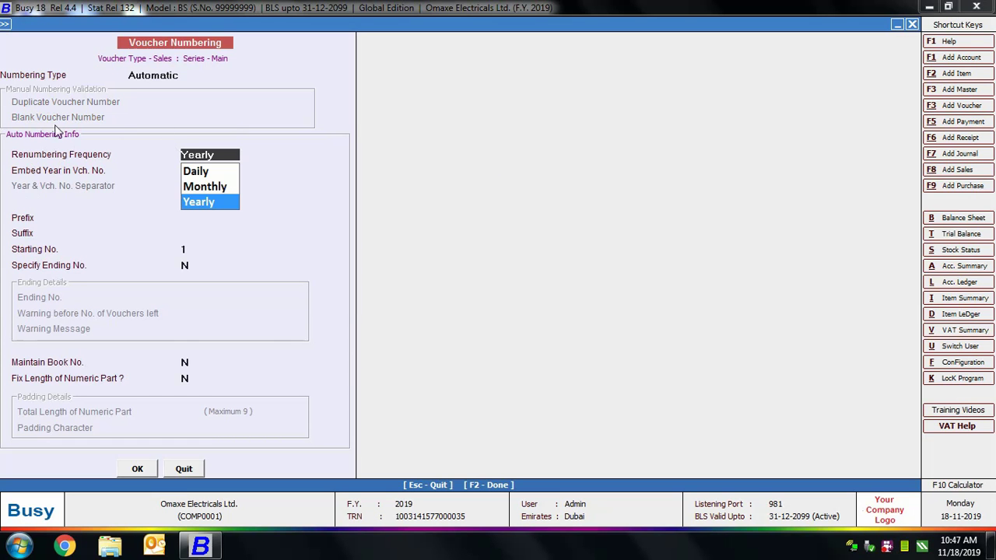
Step: Set the renumbering frequency of the Sales Main series to Yearly
{"action": "key", "text": "Up"}
{"action": "key", "text": "Up"}
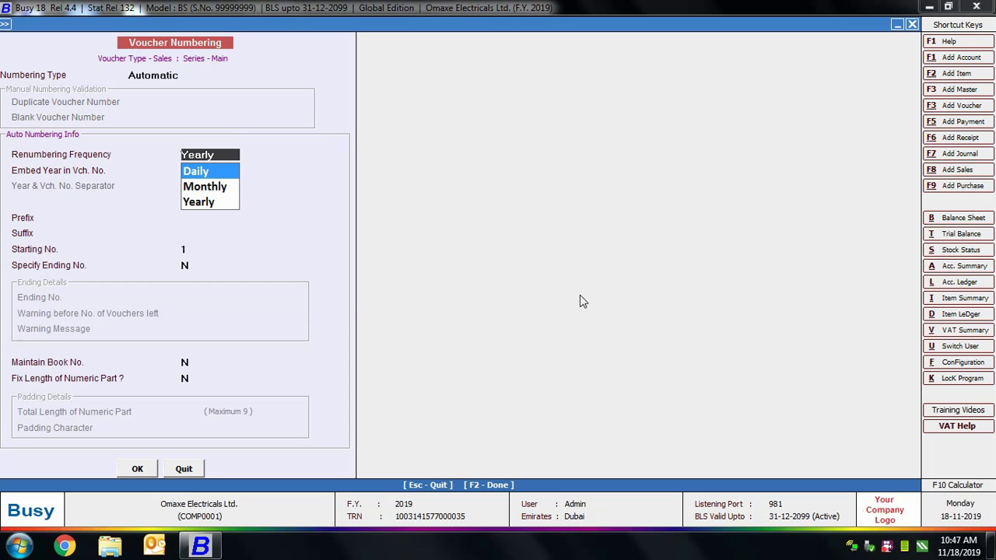
{"action": "key", "text": "Down"}
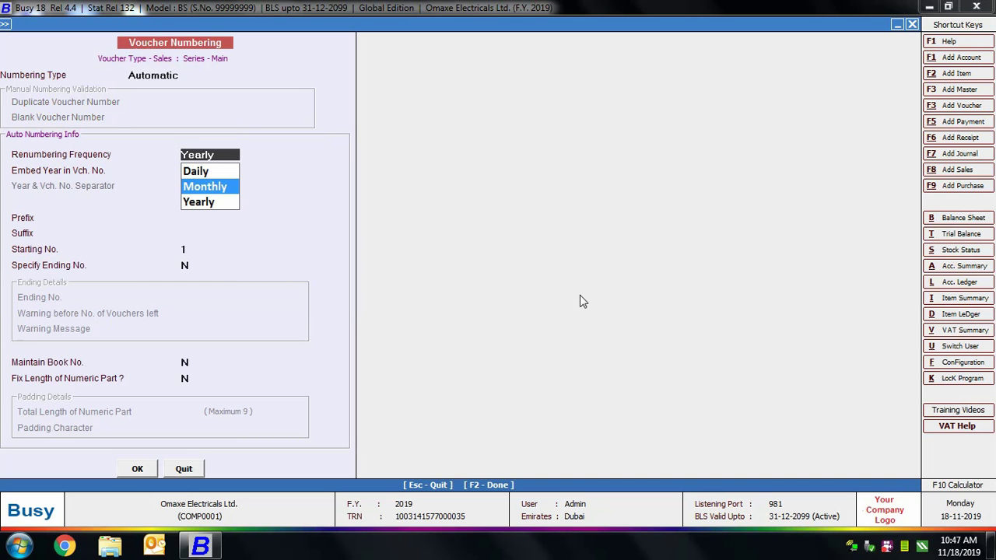
{"action": "key", "text": "Down"}
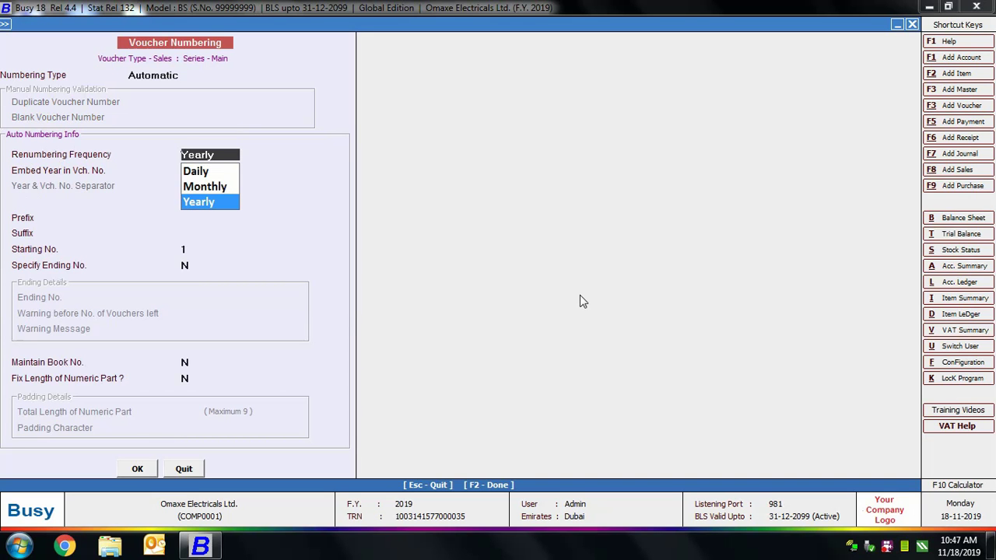
{"action": "key", "text": "Return"}
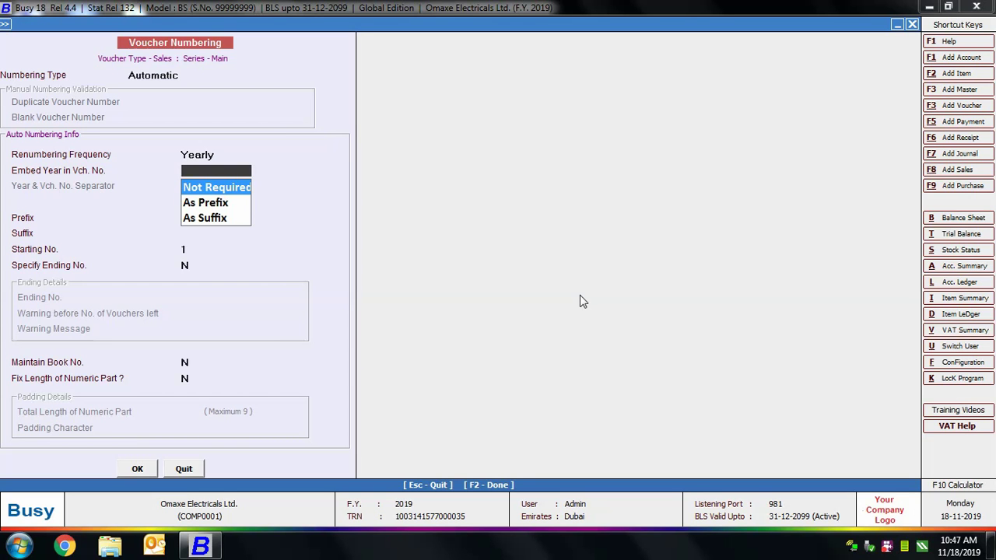
Step: Embed the year in the voucher number as a suffix, with "/" as the separator
{"action": "key", "text": "Down"}
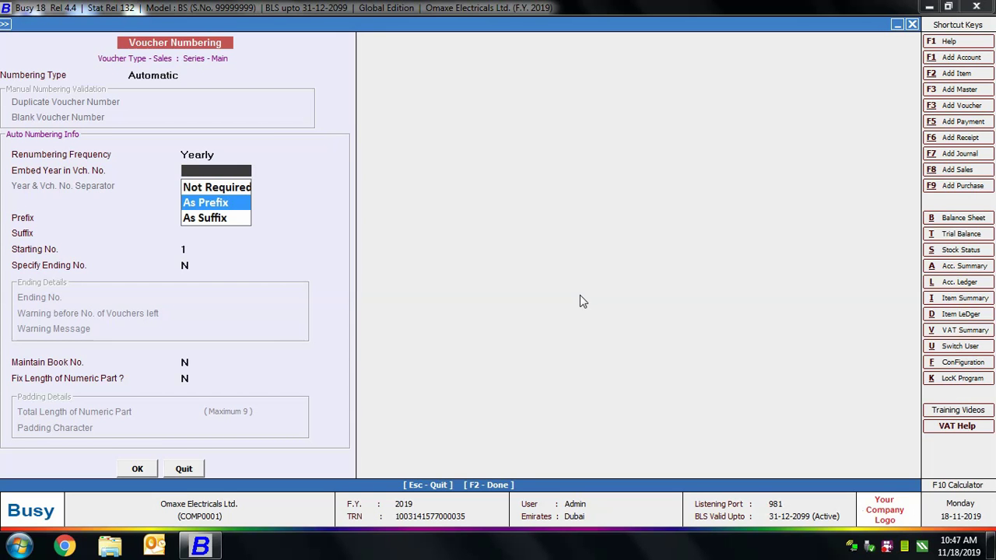
{"action": "key", "text": "Down"}
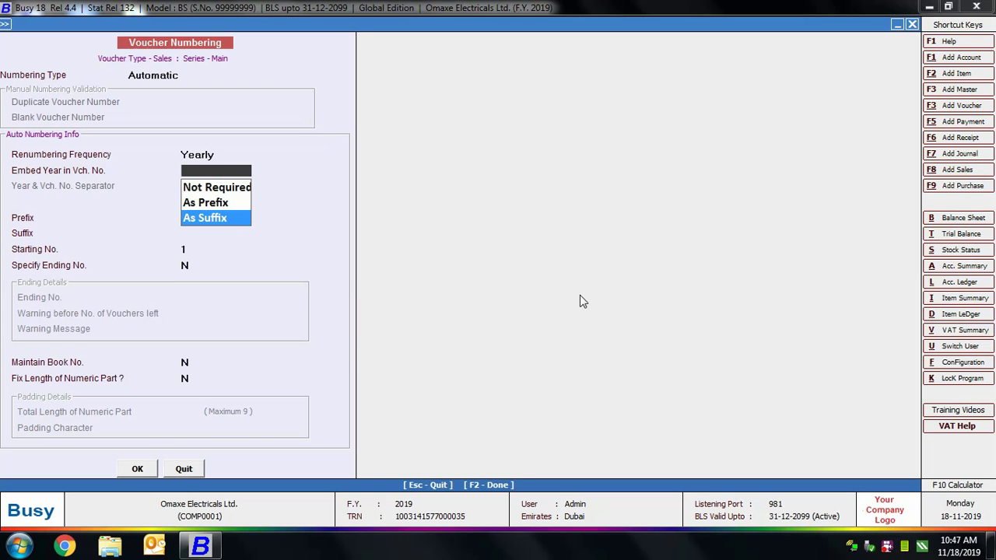
{"action": "key", "text": "Return"}
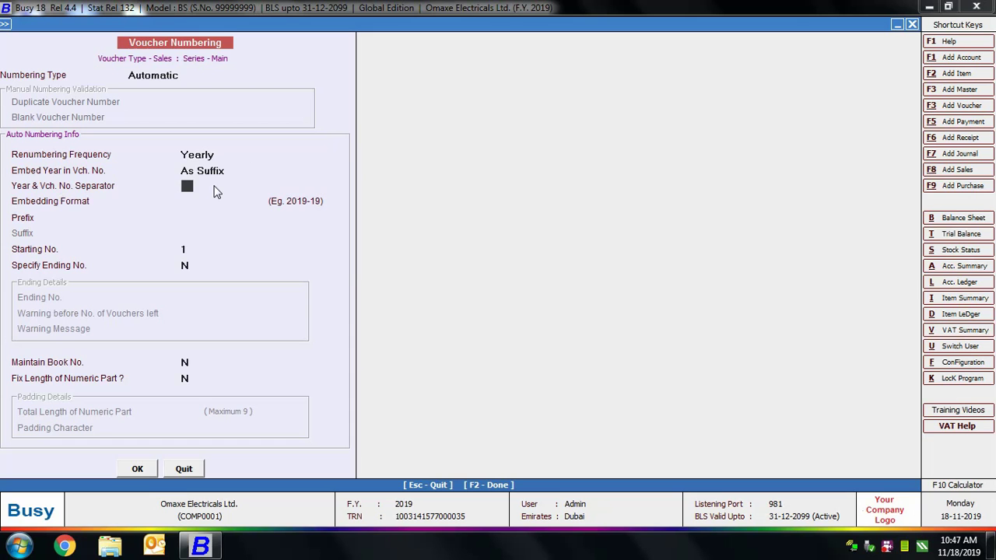
{"action": "type", "text": "/"}
{"action": "key", "text": "Return"}
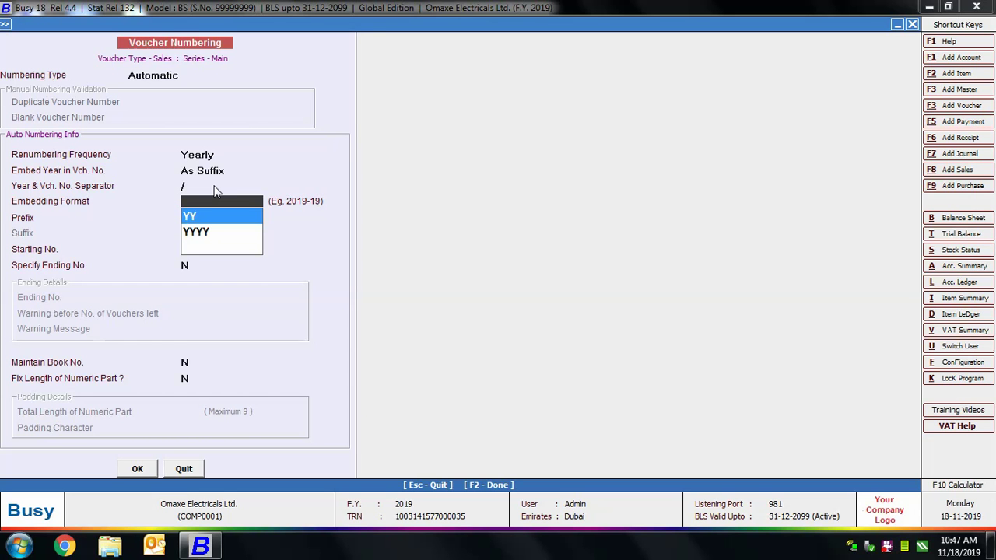
Step: Choose YYYY as the embedding format of the year and enter the voucher number prefix OMX/
{"action": "key", "text": "Down"}
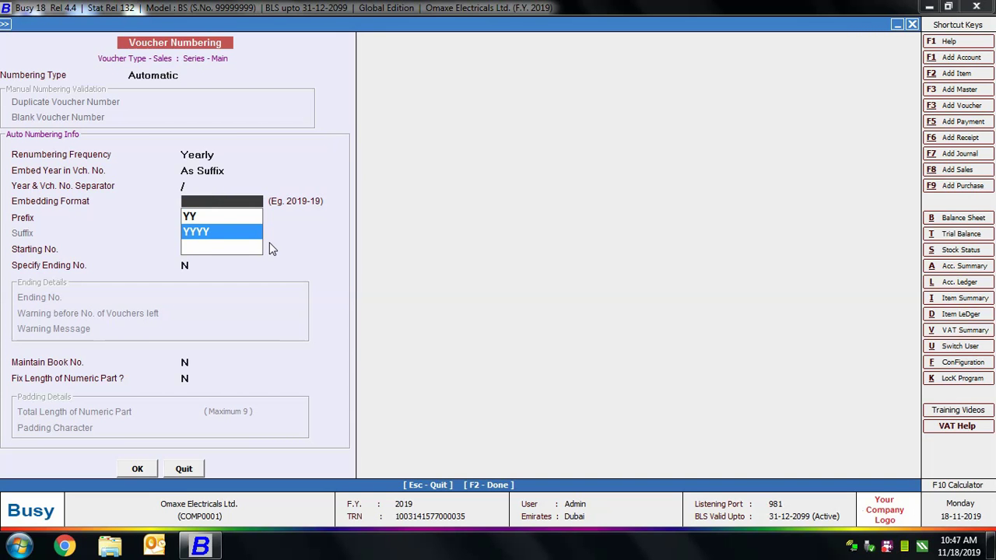
{"action": "key", "text": "Up"}
{"action": "key", "text": "Down"}
{"action": "key", "text": "Return"}
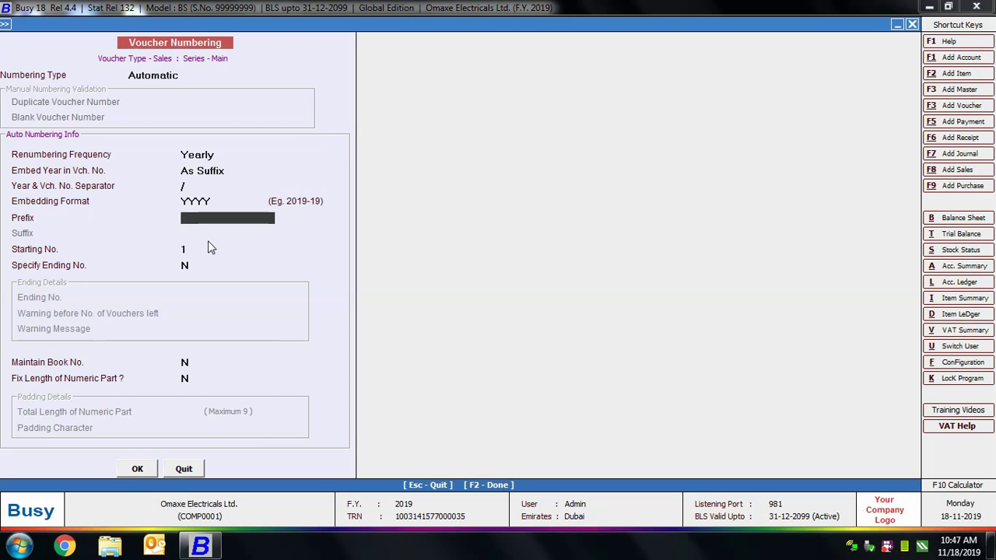
{"action": "type", "text": "OMX/"}
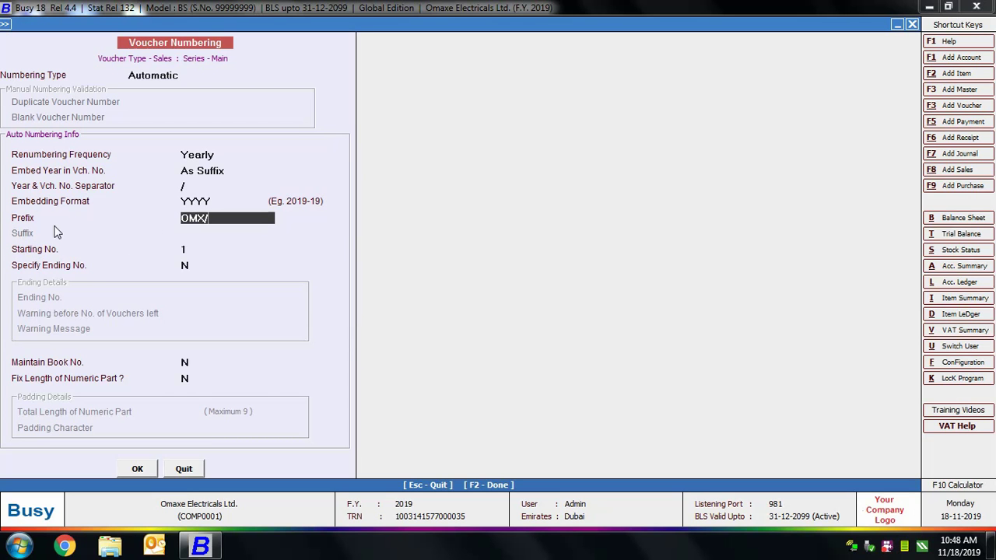
{"action": "key", "text": "Return"}
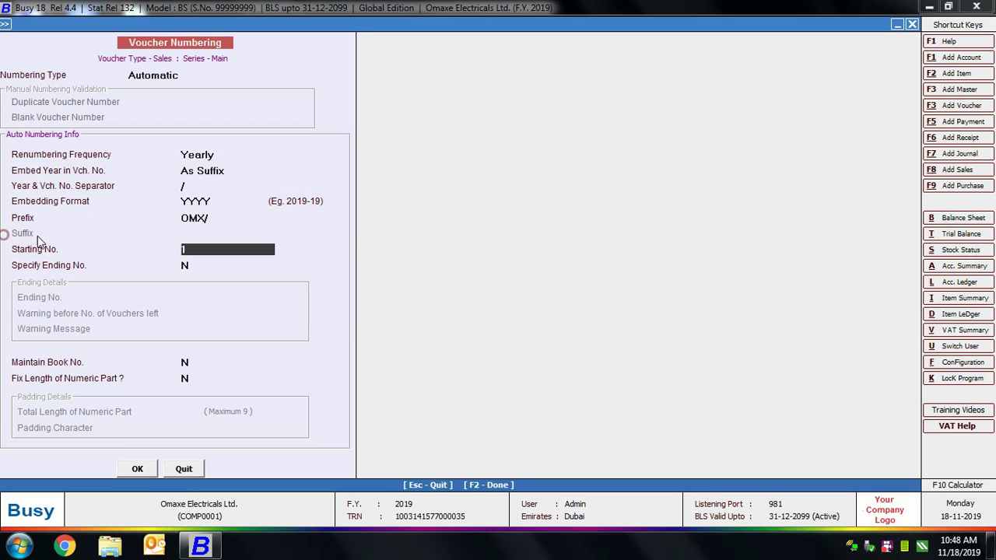
{"action": "left_click", "coordinate": [184, 170]}
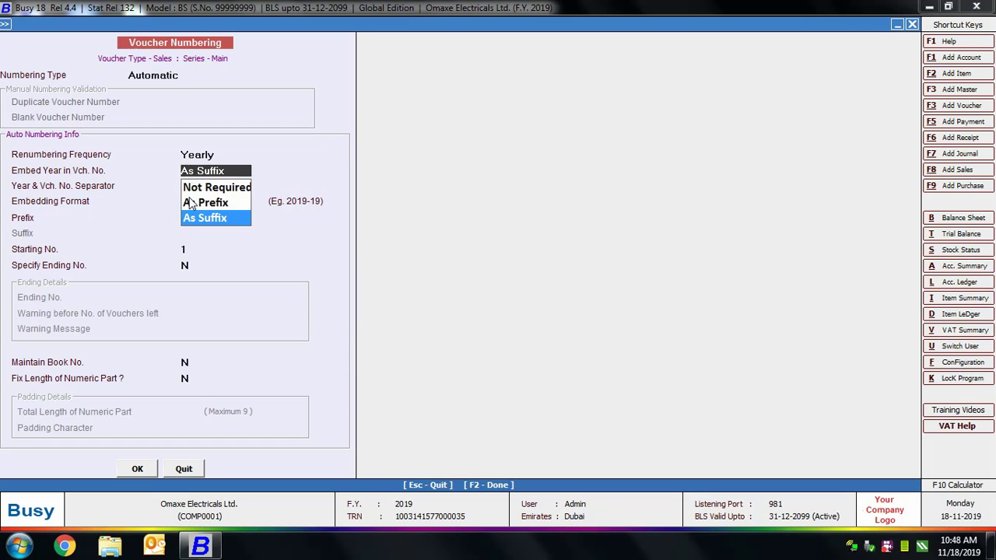
{"action": "left_click", "coordinate": [194, 218]}
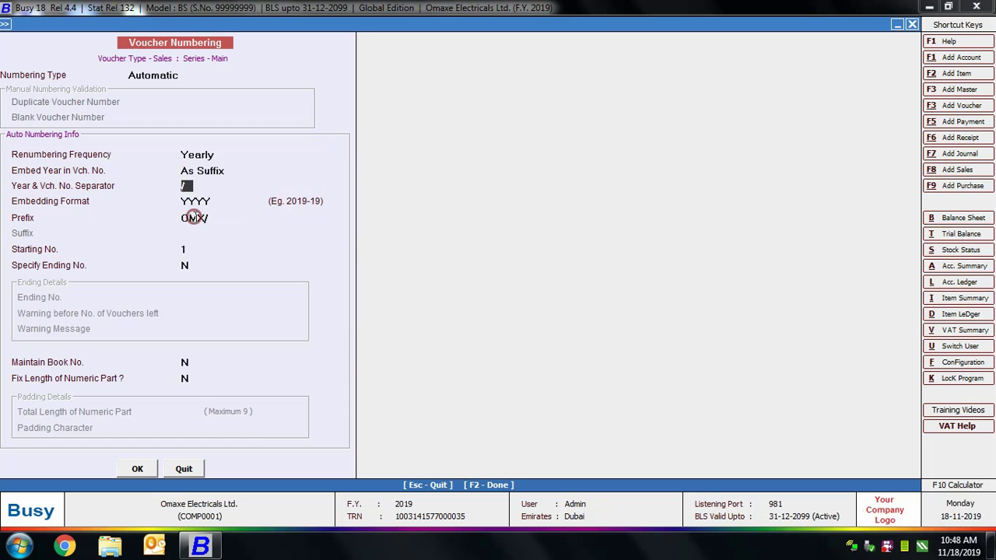
{"action": "left_click", "coordinate": [39, 250]}
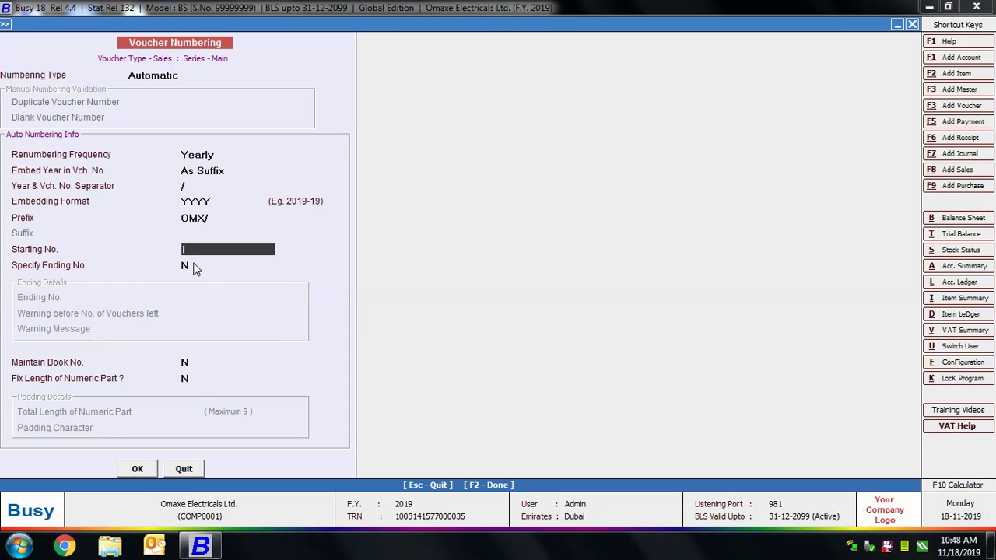
Step: Specify an ending number of 100 for the series, with a warning when 10 vouchers are left
{"action": "left_click", "coordinate": [187, 266]}
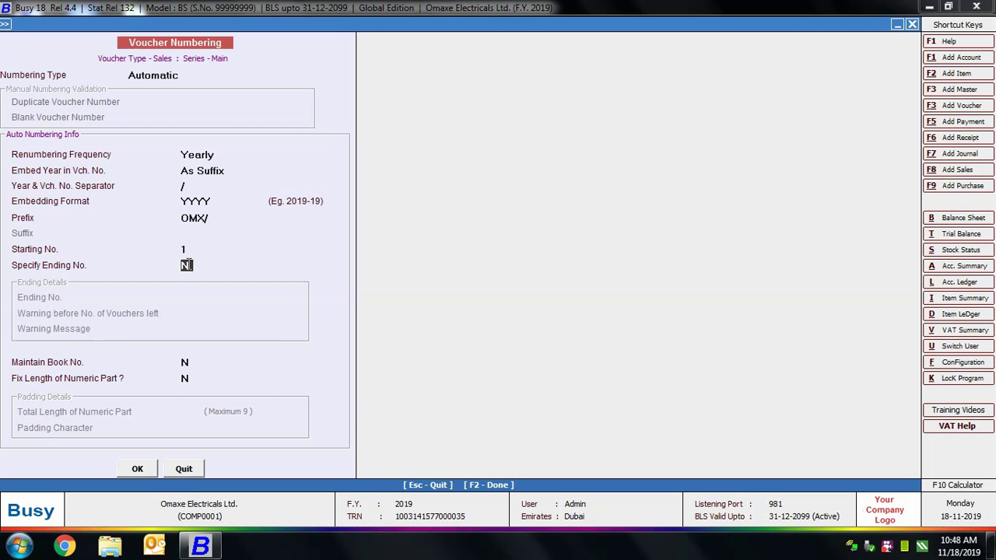
{"action": "type", "text": "Y"}
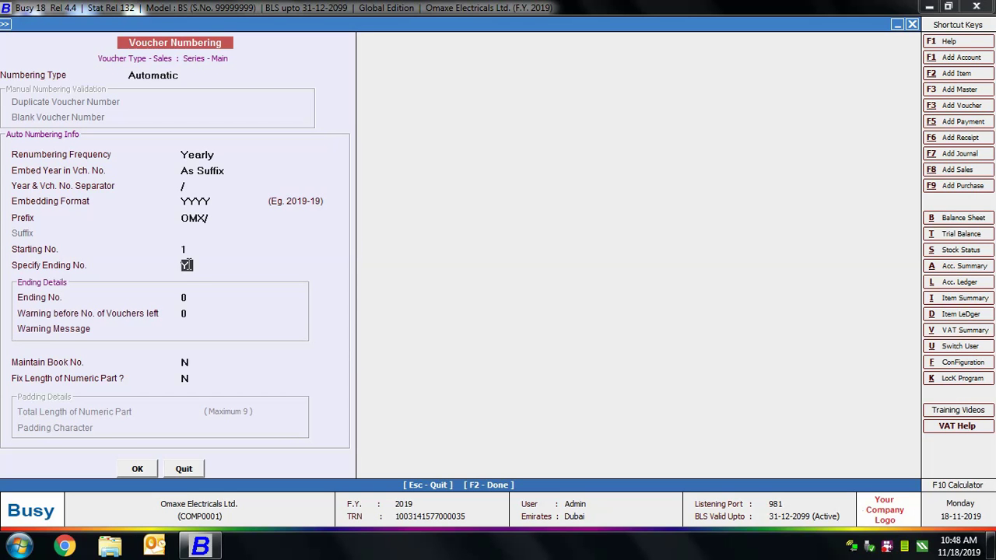
{"action": "key", "text": "Return"}
{"action": "type", "text": "100"}
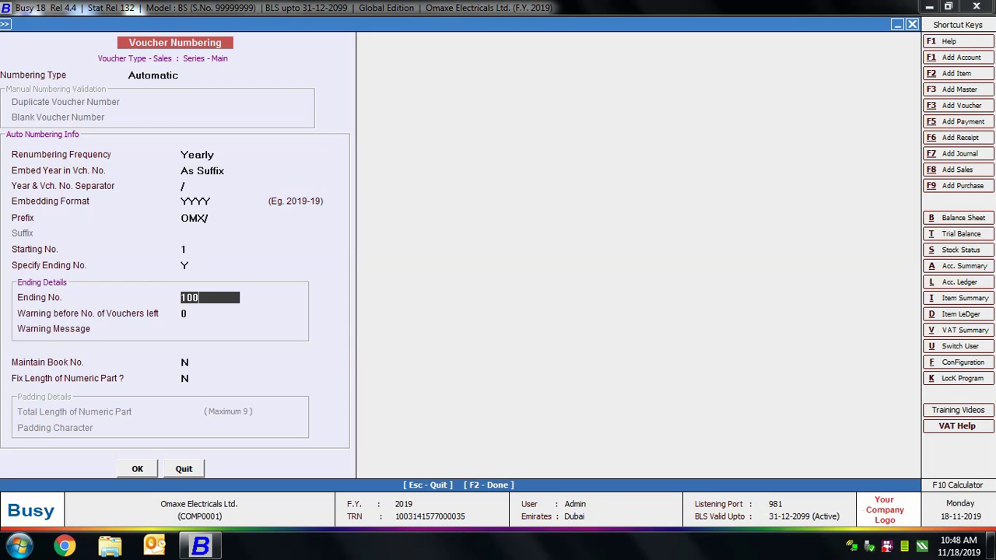
{"action": "key", "text": "Return"}
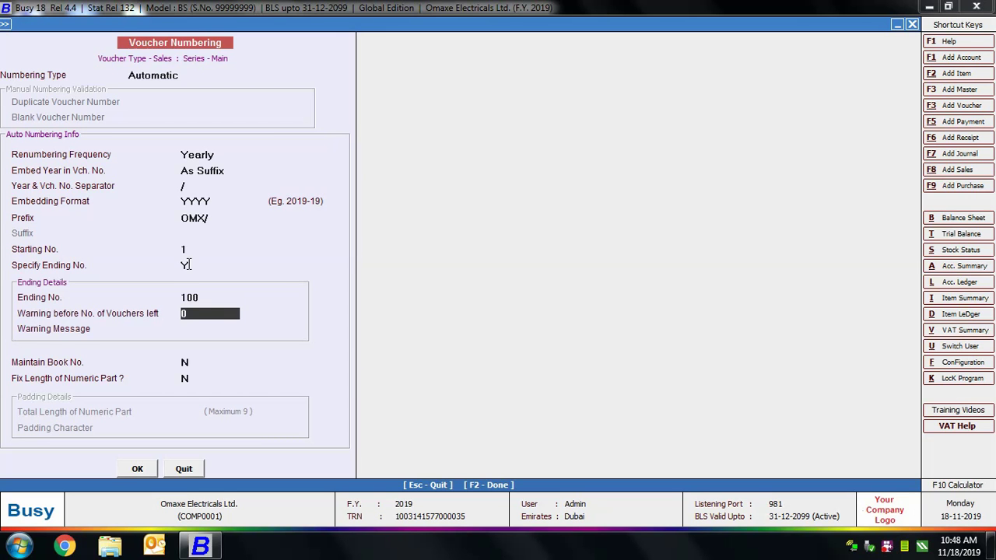
{"action": "type", "text": "10"}
{"action": "key", "text": "Return"}
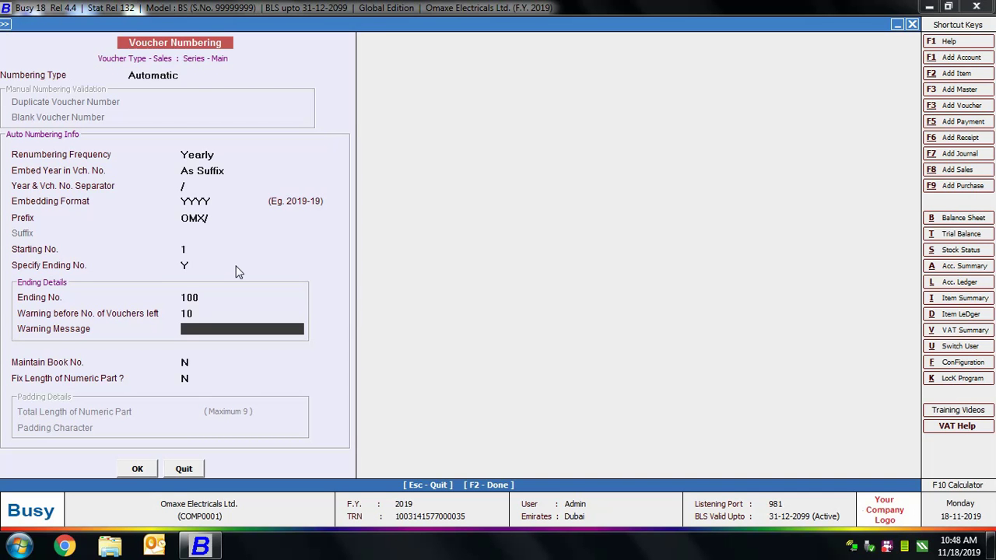
Step: Turn off the ending number specification and enable book number maintenance with a book size of 100
{"action": "left_click", "coordinate": [188, 267]}
{"action": "type", "text": "n"}
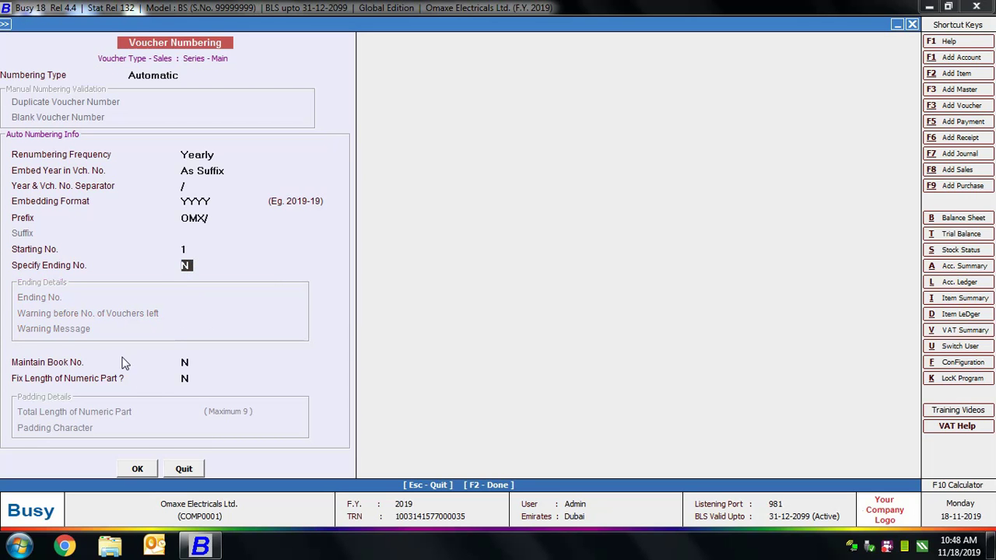
{"action": "left_click", "coordinate": [187, 363]}
{"action": "type", "text": "y"}
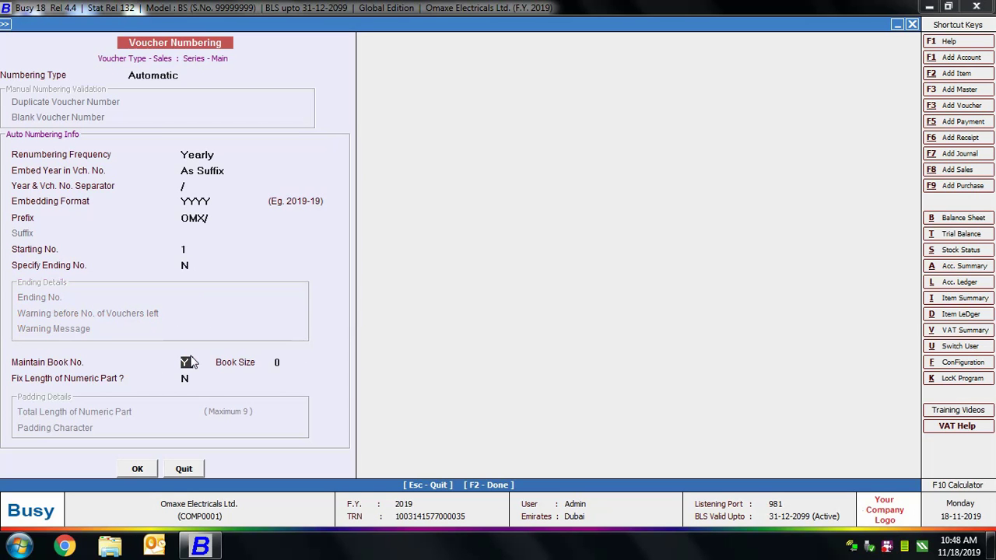
{"action": "key", "text": "Return"}
{"action": "type", "text": "100"}
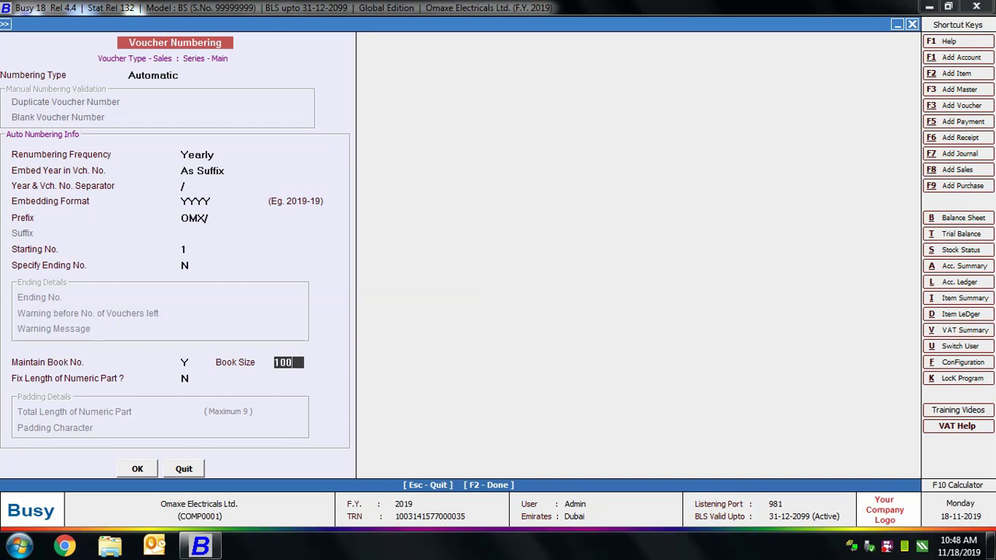
{"action": "key", "text": "Return"}
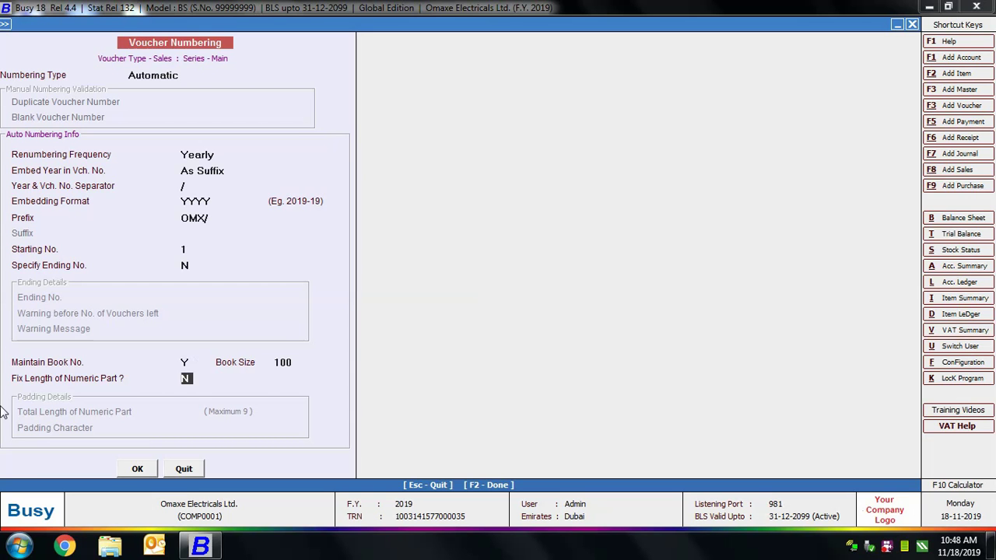
Step: Fix the numeric part's length at 4 with padding character 0, and save the numbering with all existing Sales Main vouchers renumbered
{"action": "type", "text": "Y"}
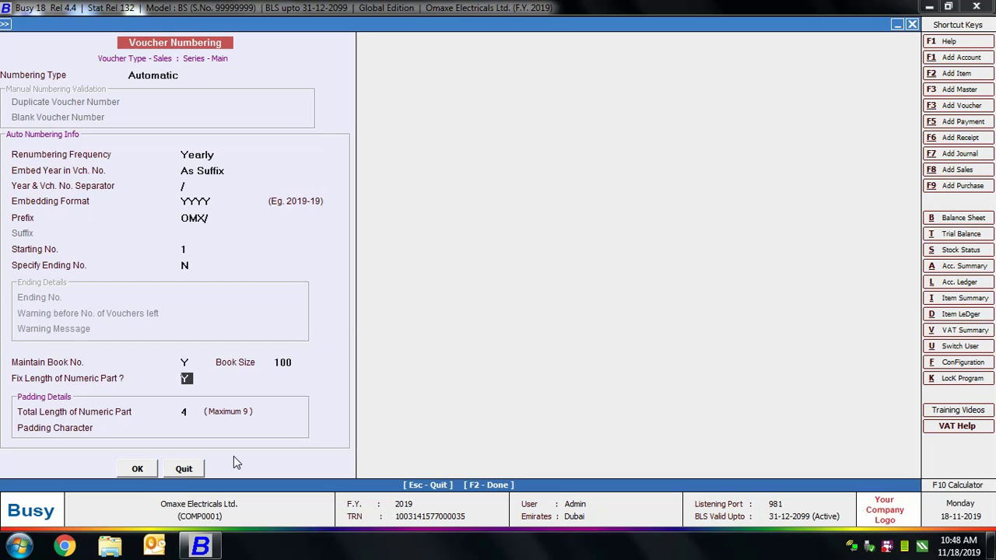
{"action": "key", "text": "Return"}
{"action": "left_click", "coordinate": [170, 428]}
{"action": "key", "text": "Return"}
{"action": "type", "text": "0"}
{"action": "left_click", "coordinate": [143, 466]}
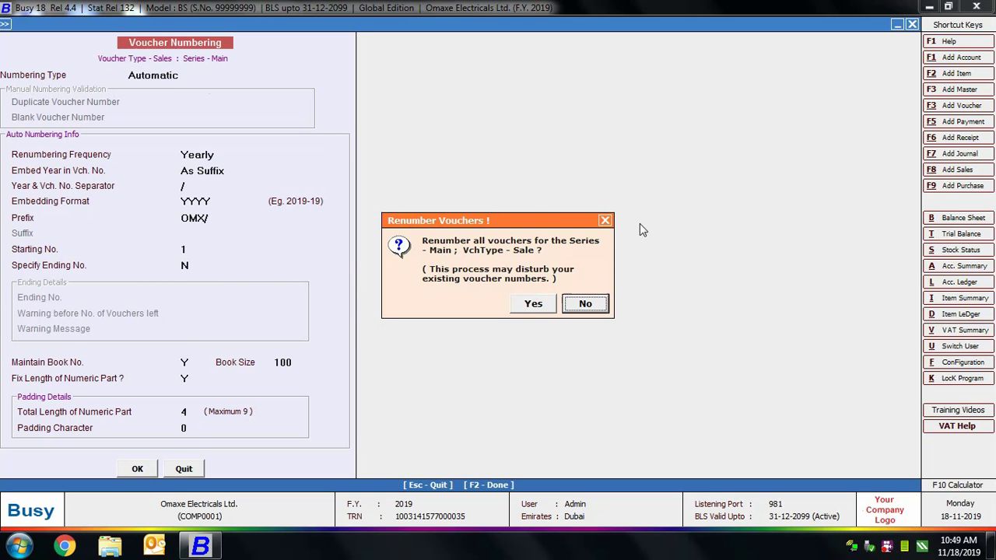
{"action": "left_click", "coordinate": [533, 304]}
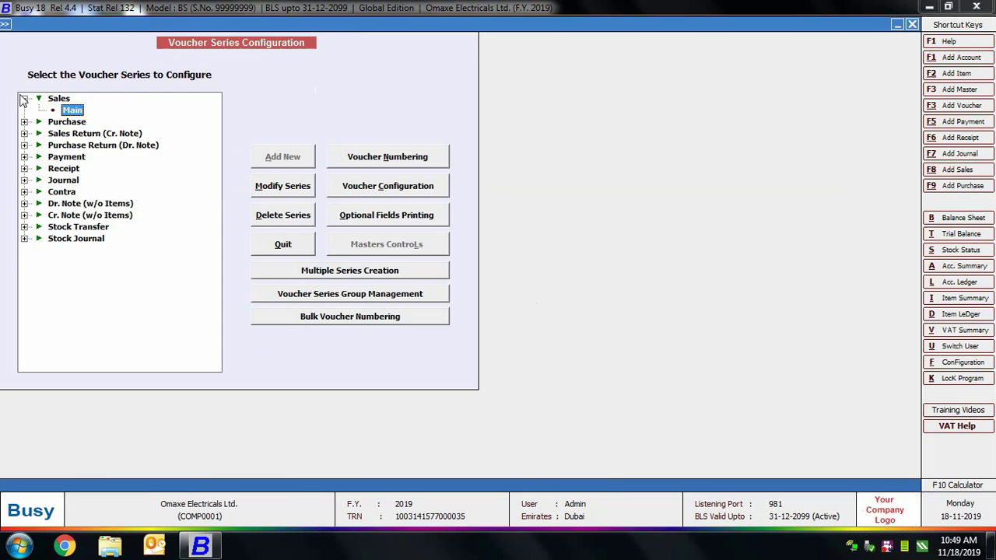
Step: Open the voucher numbering settings of the Purchase Main series and choose Manual as the numbering type
{"action": "left_click", "coordinate": [24, 98]}
{"action": "left_click", "coordinate": [24, 110]}
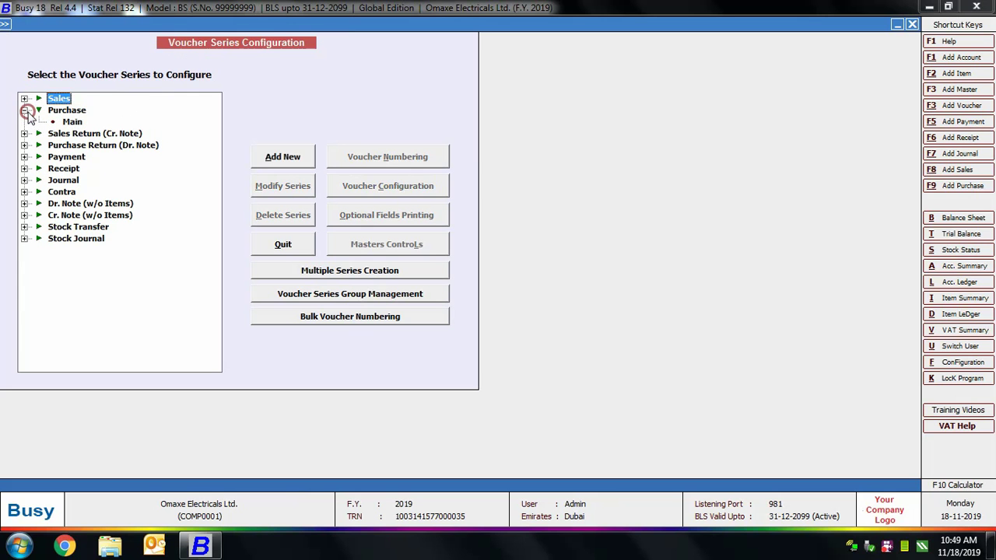
{"action": "left_click", "coordinate": [71, 121]}
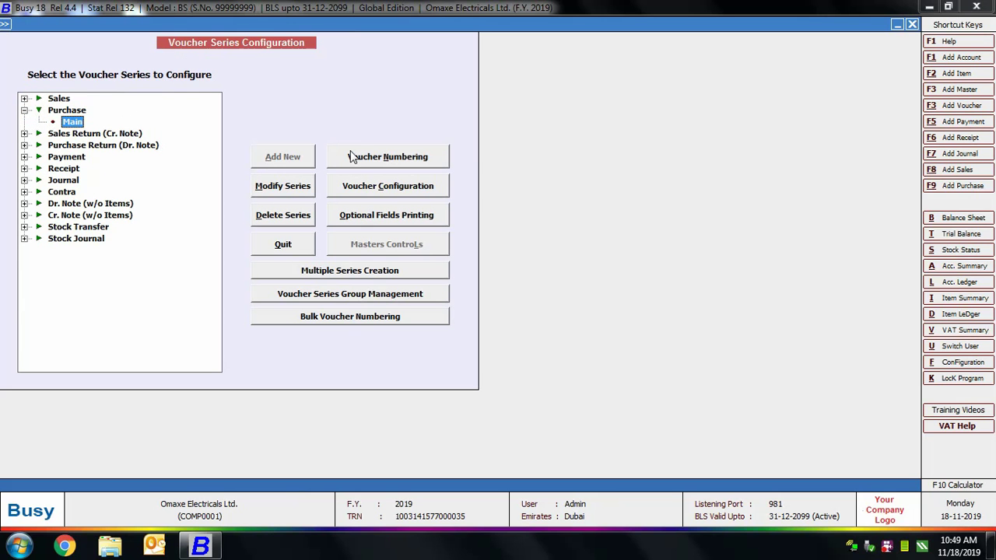
{"action": "left_click", "coordinate": [410, 159]}
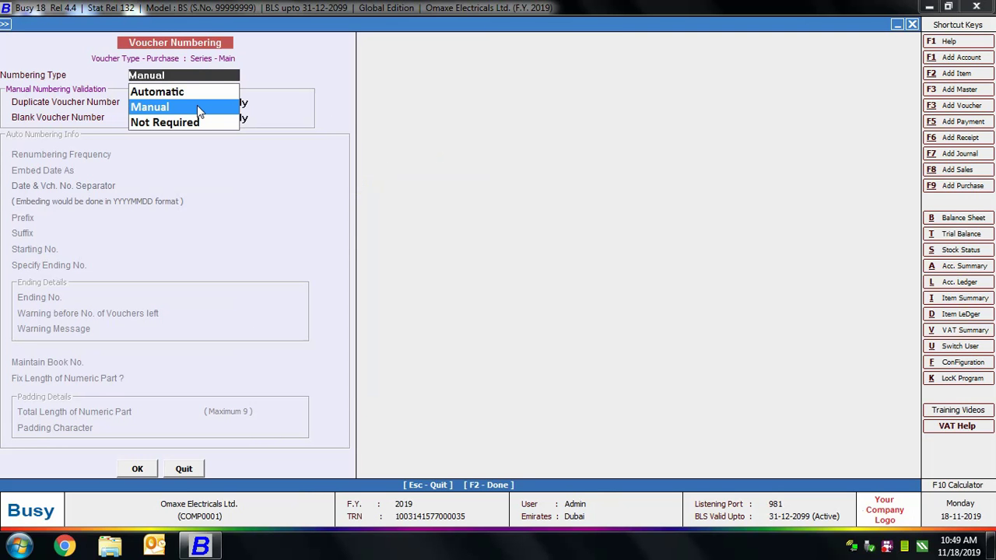
{"action": "left_click", "coordinate": [197, 106]}
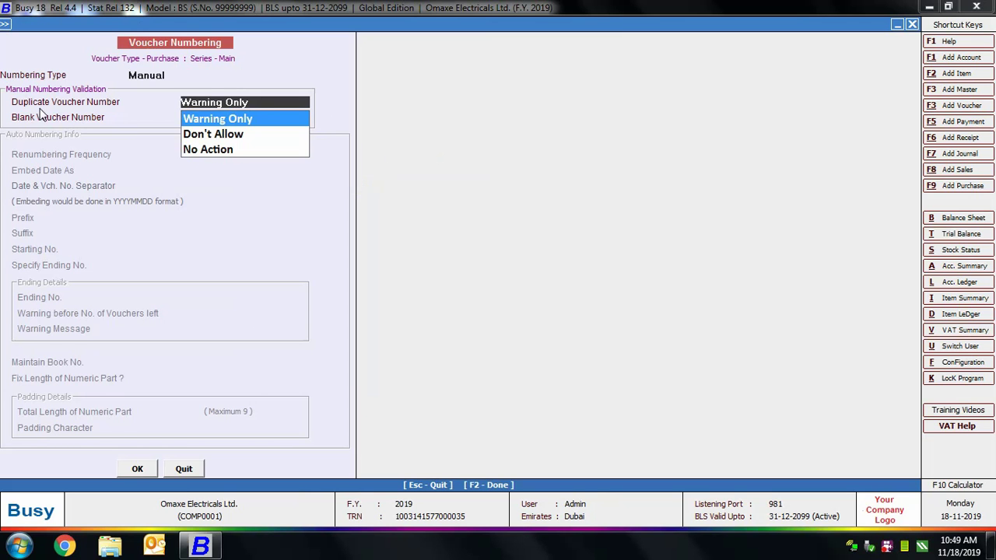
Step: Review the validation options for duplicate voucher numbers and choose Warning Only
{"action": "key", "text": "Down"}
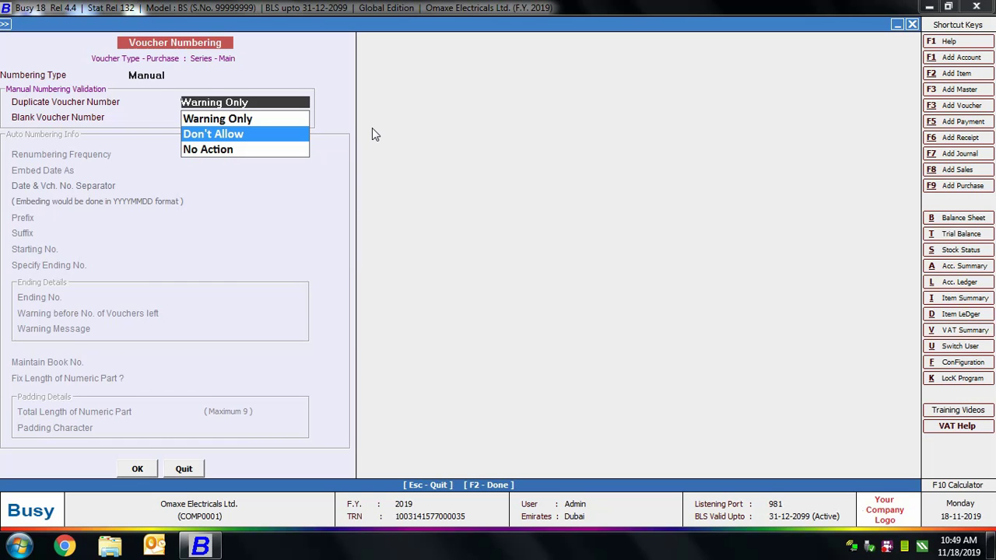
{"action": "key", "text": "Down"}
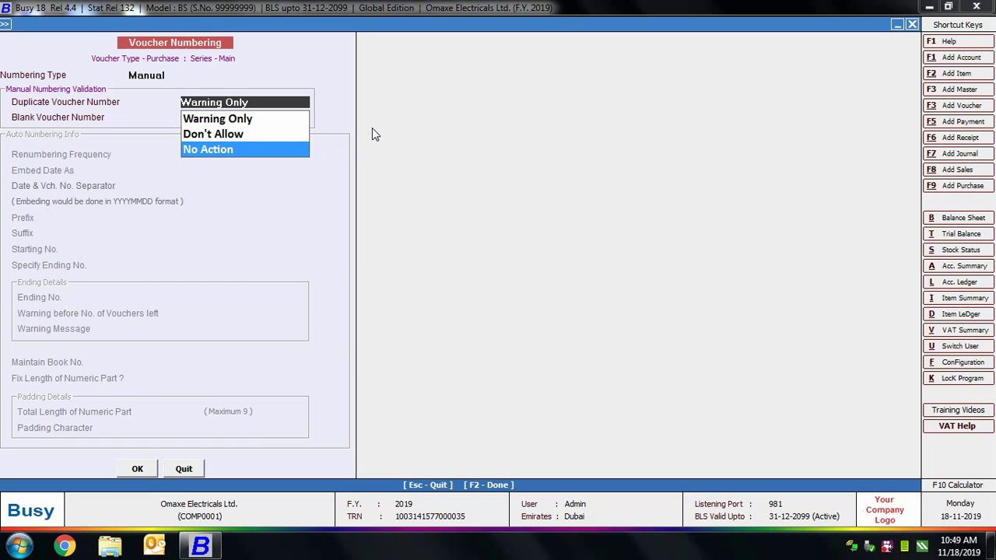
{"action": "key", "text": "Up"}
{"action": "key", "text": "Up"}
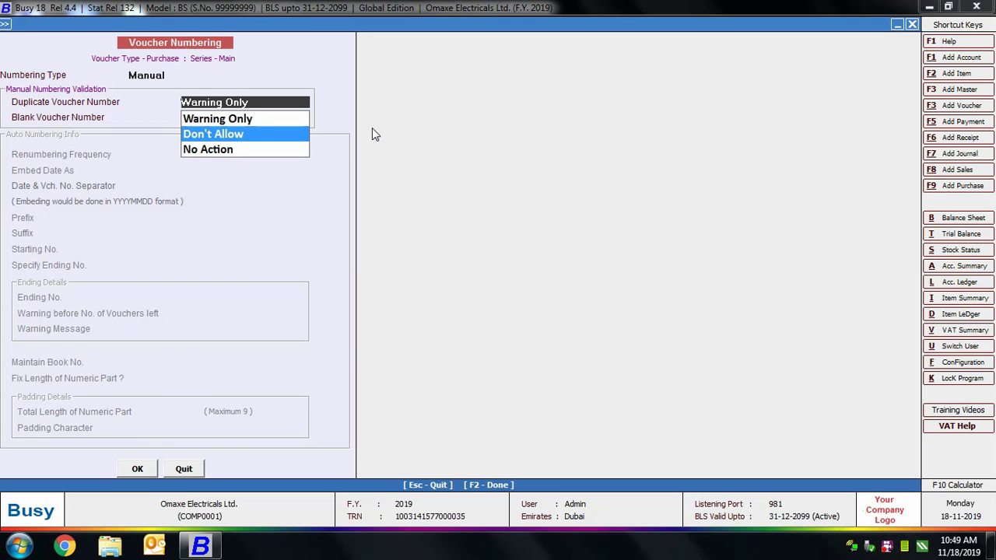
{"action": "key", "text": "Return"}
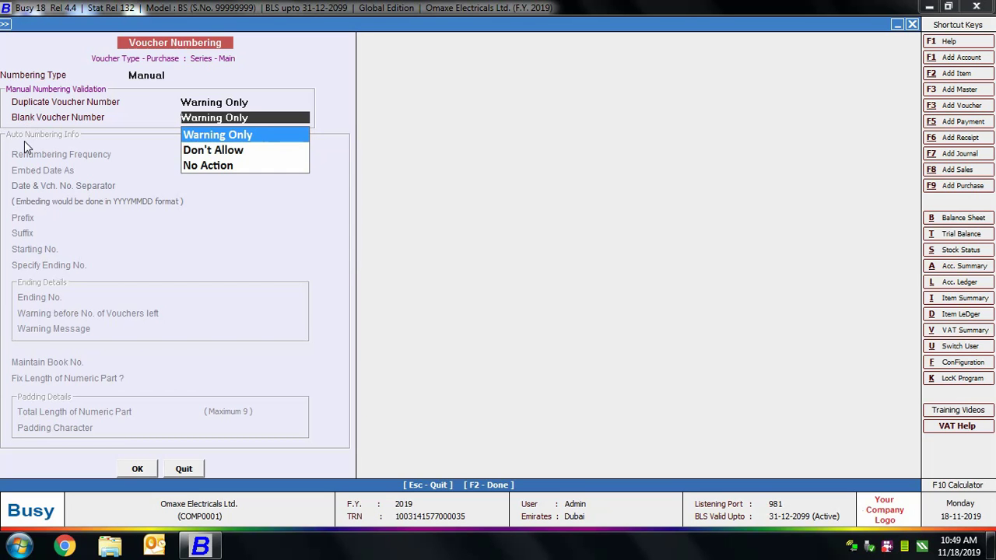
Step: Review the validation options for blank voucher numbers and choose Warning Only
{"action": "key", "text": "Down"}
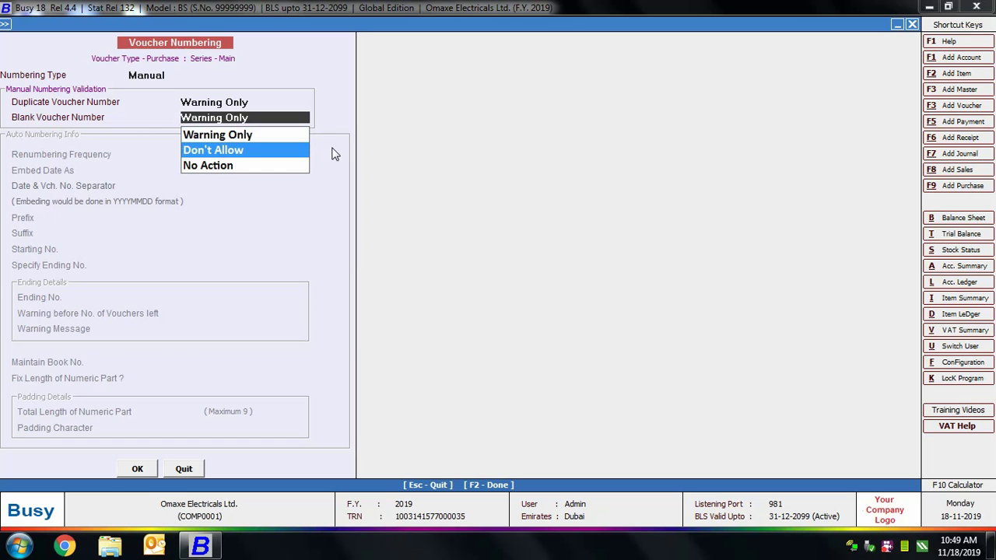
{"action": "key", "text": "Down"}
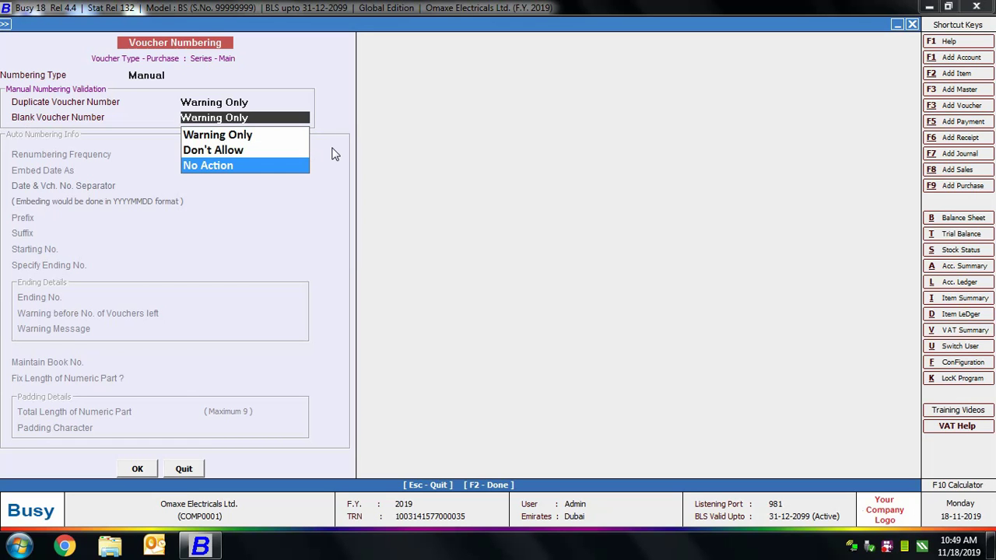
{"action": "key", "text": "Up"}
{"action": "key", "text": "Up"}
{"action": "key", "text": "Return"}
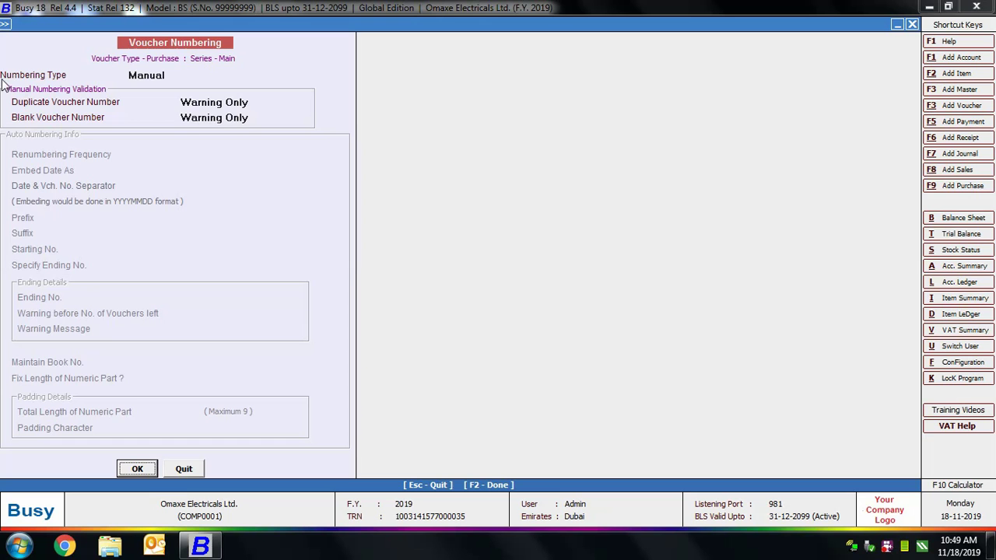
Step: Reconfirm Manual numbering with Warning Only for both validations and save the Purchase Main numbering settings
{"action": "left_click", "coordinate": [183, 77]}
{"action": "left_click", "coordinate": [173, 109]}
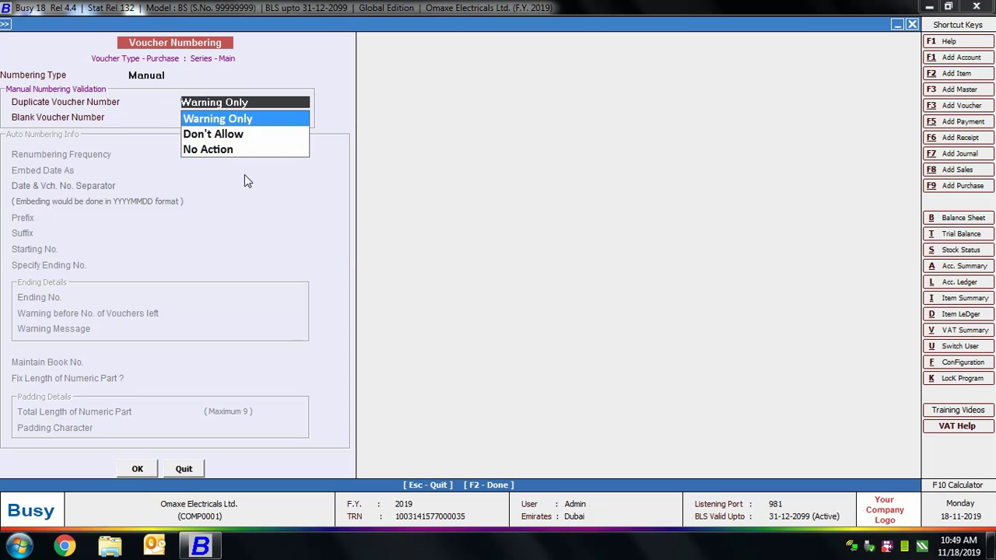
{"action": "key", "text": "Return"}
{"action": "key", "text": "Return"}
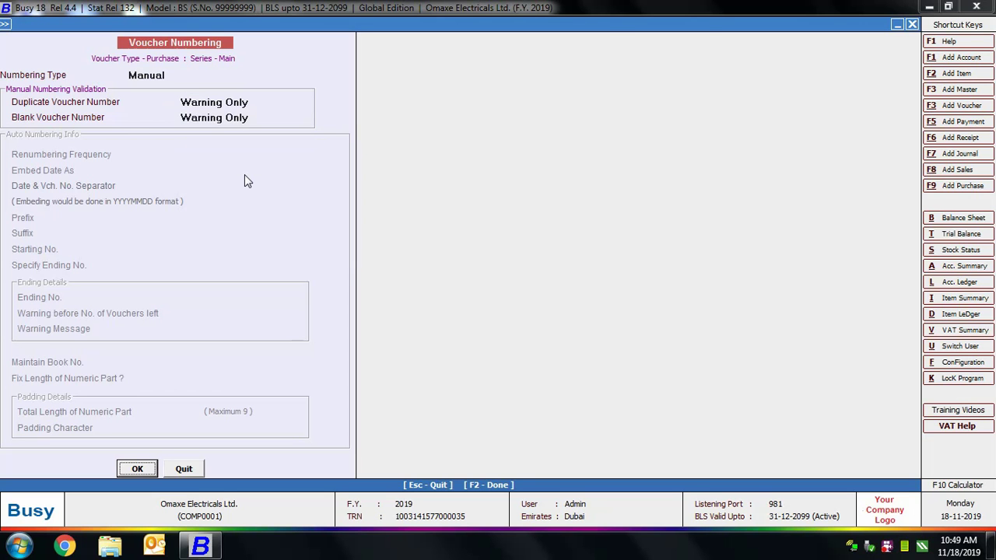
{"action": "left_click", "coordinate": [125, 474]}
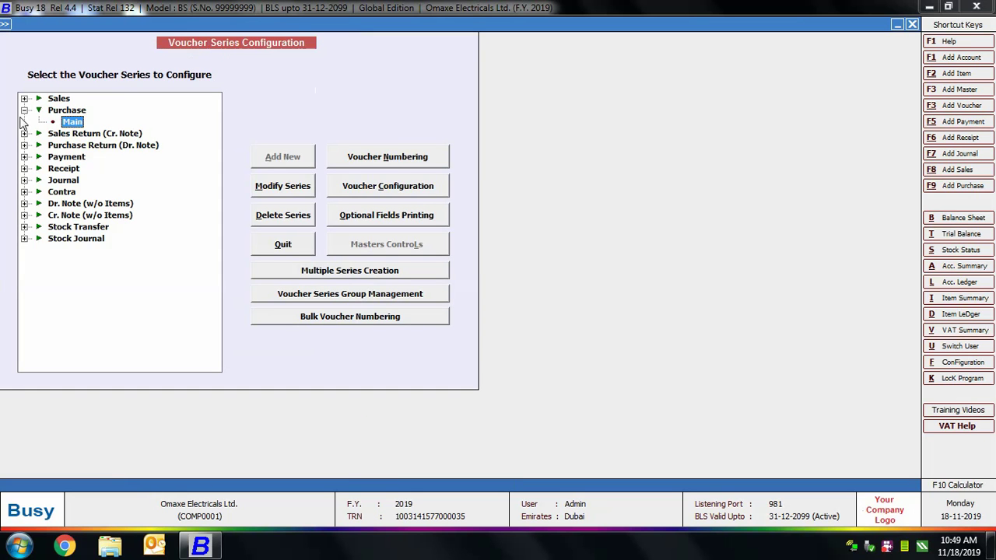
Step: Open the voucher numbering settings of the Journal Main series and choose Not Required as the numbering type
{"action": "left_click", "coordinate": [24, 110]}
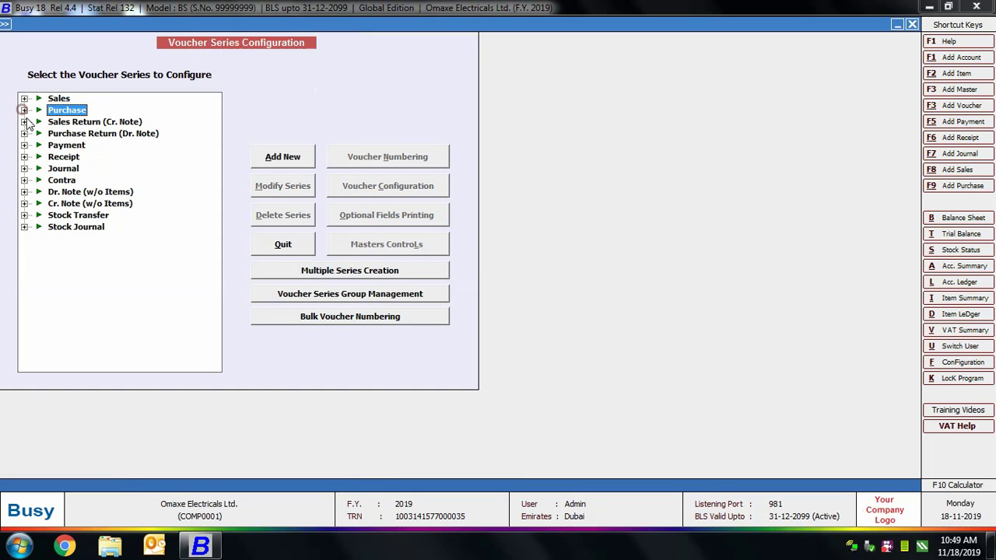
{"action": "left_click", "coordinate": [26, 168]}
{"action": "left_click", "coordinate": [70, 181]}
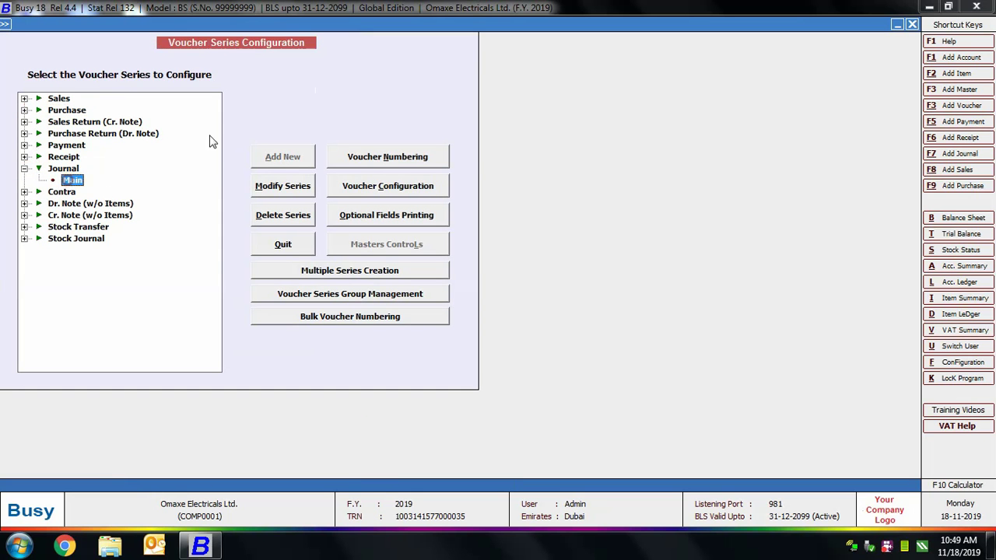
{"action": "left_click", "coordinate": [381, 159]}
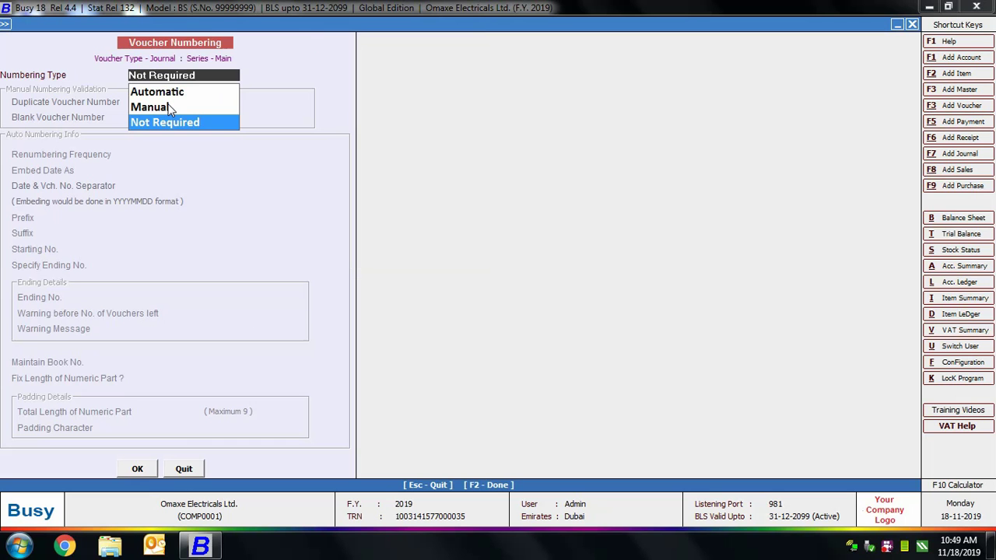
{"action": "key", "text": "Up"}
{"action": "key", "text": "Down"}
{"action": "key", "text": "Down"}
{"action": "key", "text": "Return"}
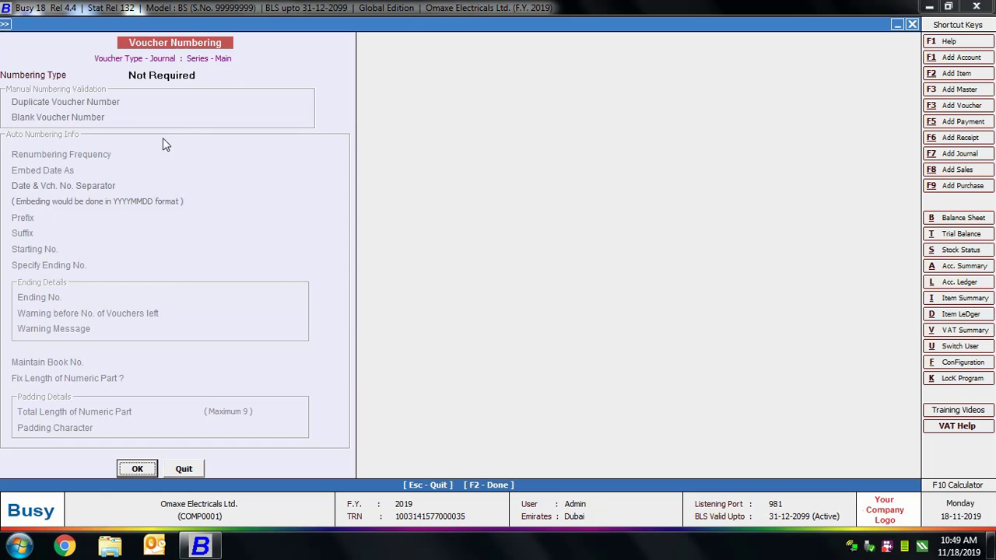
Step: Save the Journal Main numbering without clearing the existing voucher numbers, and leave the voucher series configuration
{"action": "left_click", "coordinate": [153, 462]}
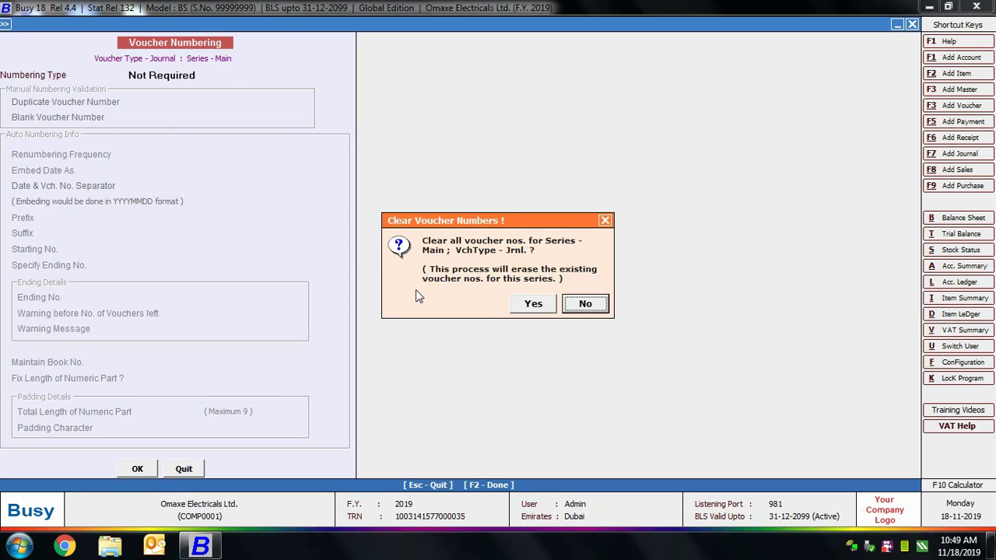
{"action": "left_click", "coordinate": [585, 303]}
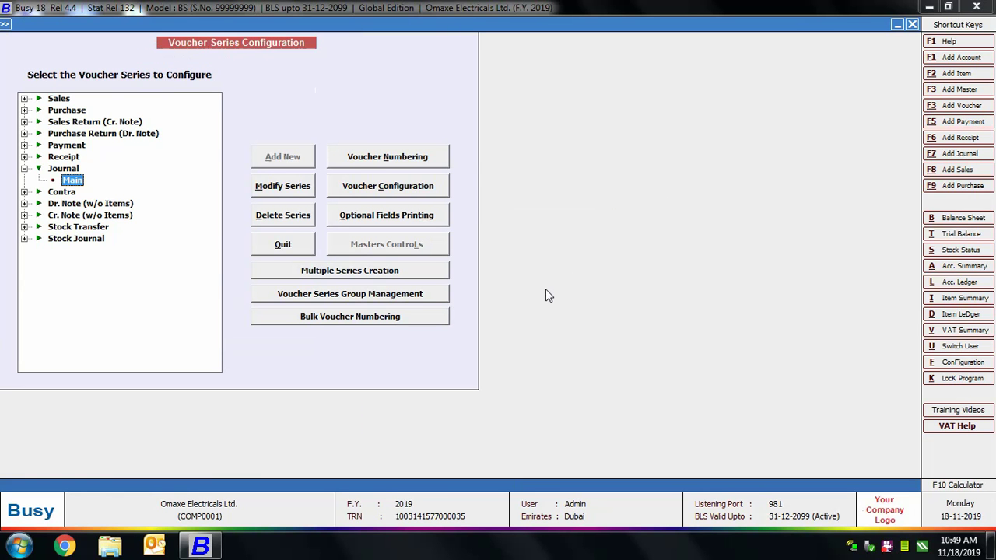
{"action": "key", "text": "Escape"}
{"action": "key", "text": "Escape"}
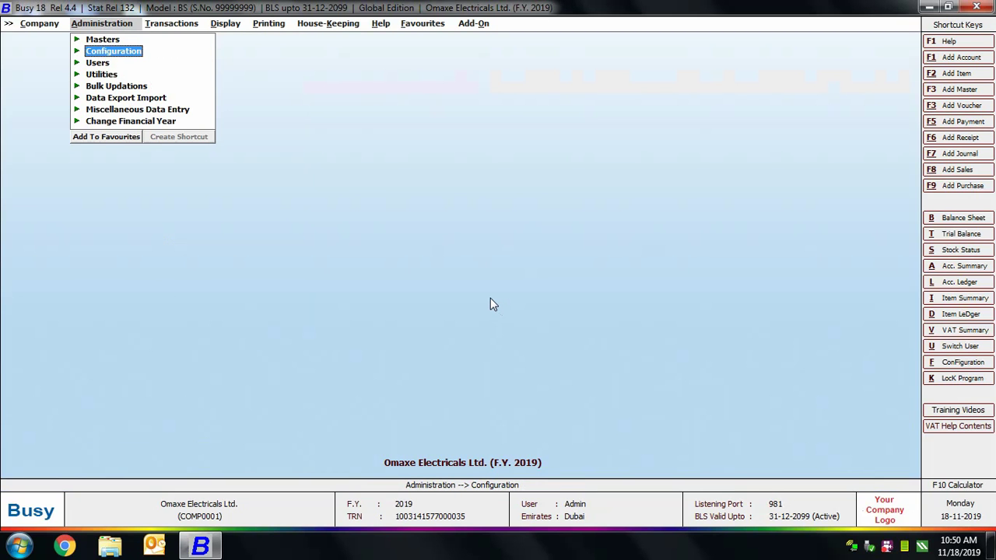
{"action": "key", "text": "Escape"}
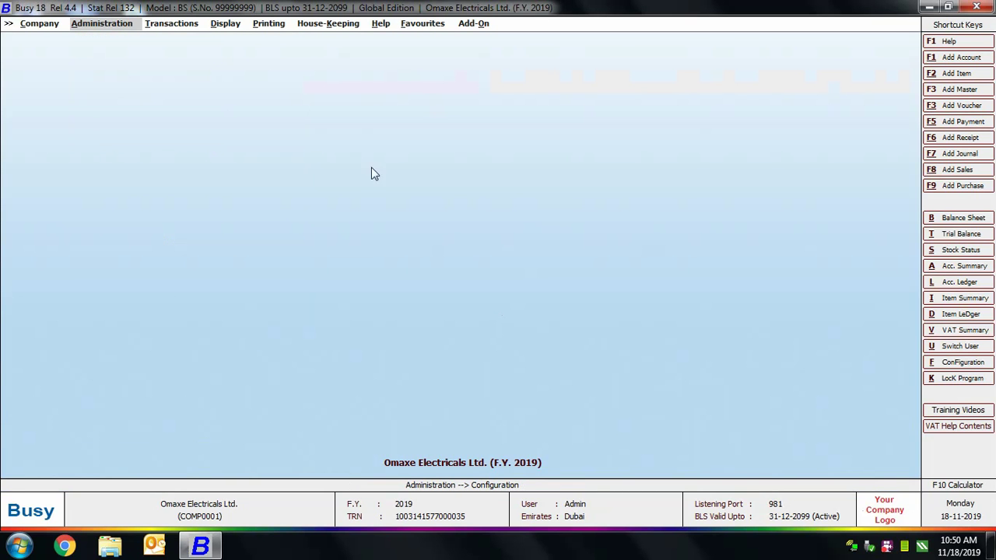
Step: Start a new sales voucher in the Main series dated 01-01-2019 to check its automatic voucher number
{"action": "left_click", "coordinate": [178, 23]}
{"action": "left_click", "coordinate": [190, 41]}
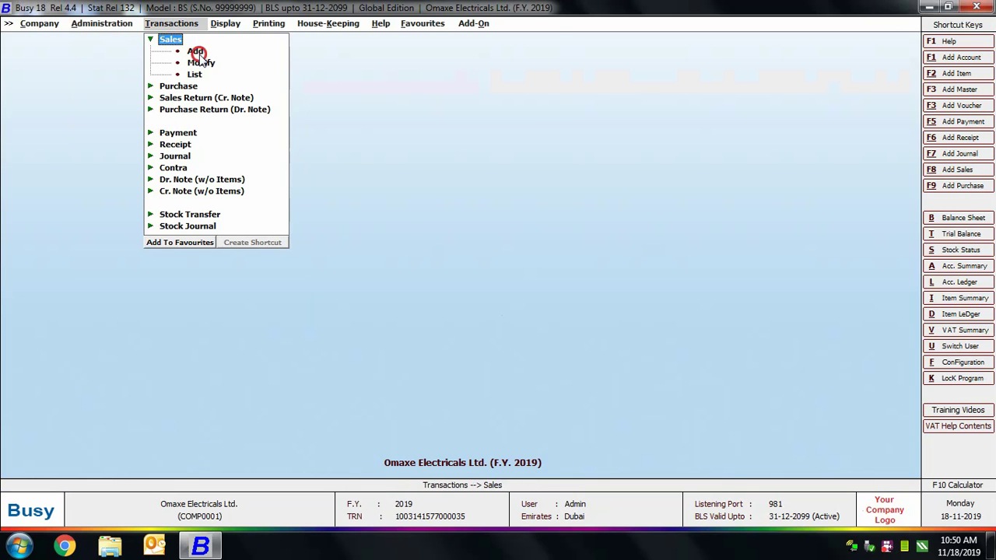
{"action": "left_click", "coordinate": [195, 52]}
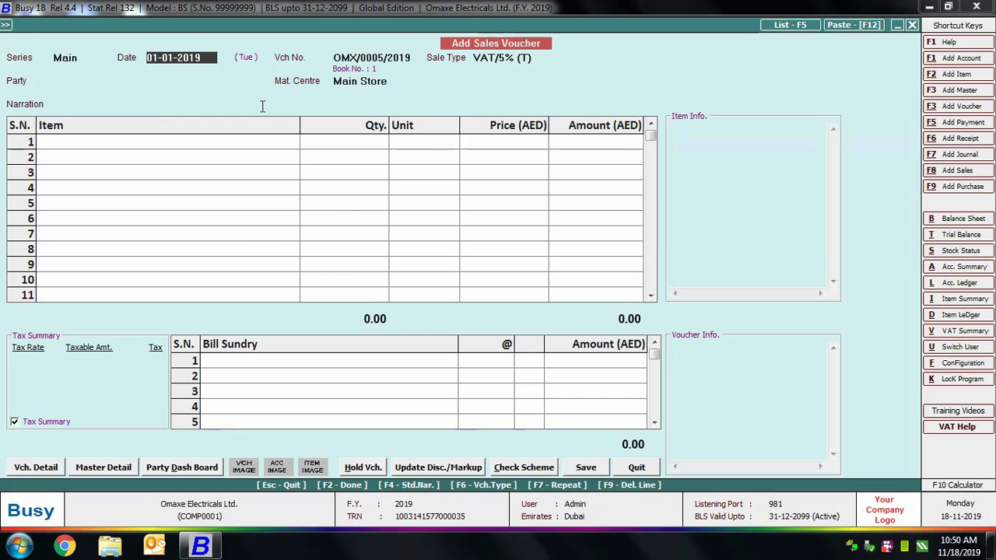
{"action": "key", "text": "Return"}
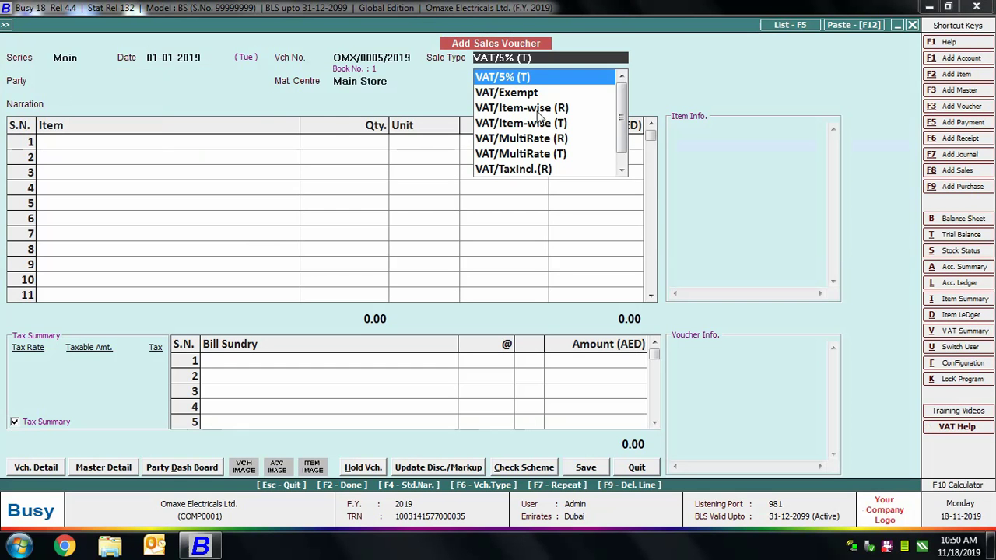
Step: Try to change the automatic voucher number of the new sales voucher, and leave the voucher unsaved
{"action": "key", "text": "Escape"}
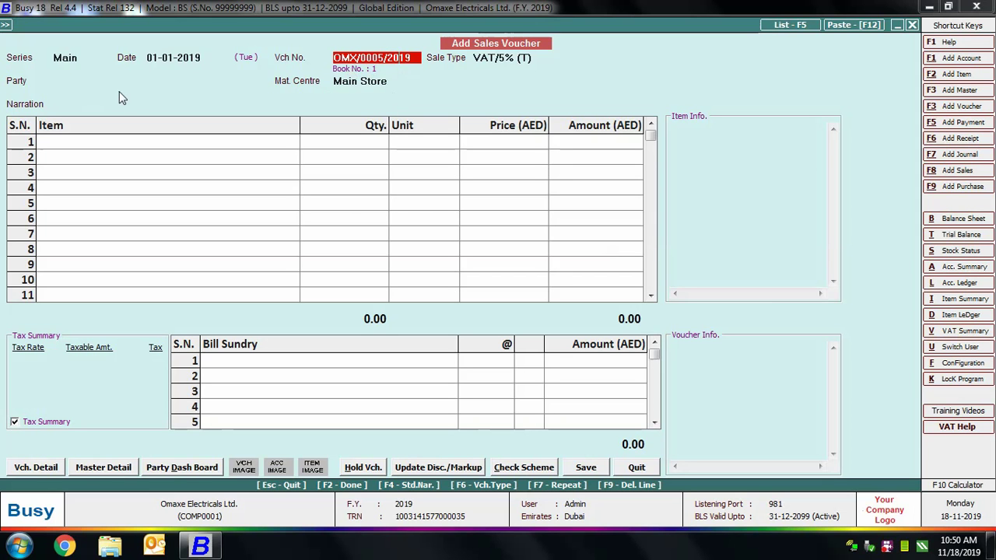
{"action": "left_click", "coordinate": [375, 61]}
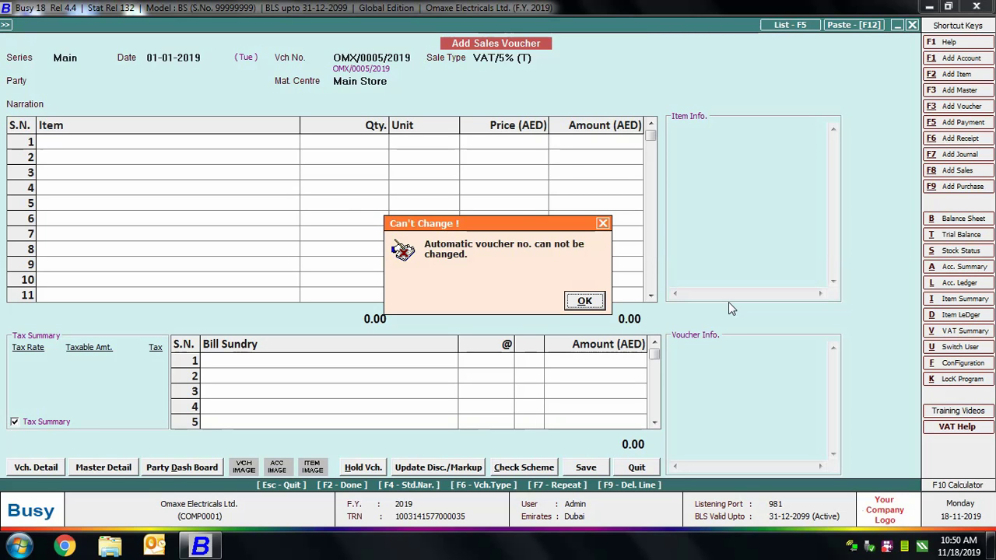
{"action": "left_click", "coordinate": [597, 298]}
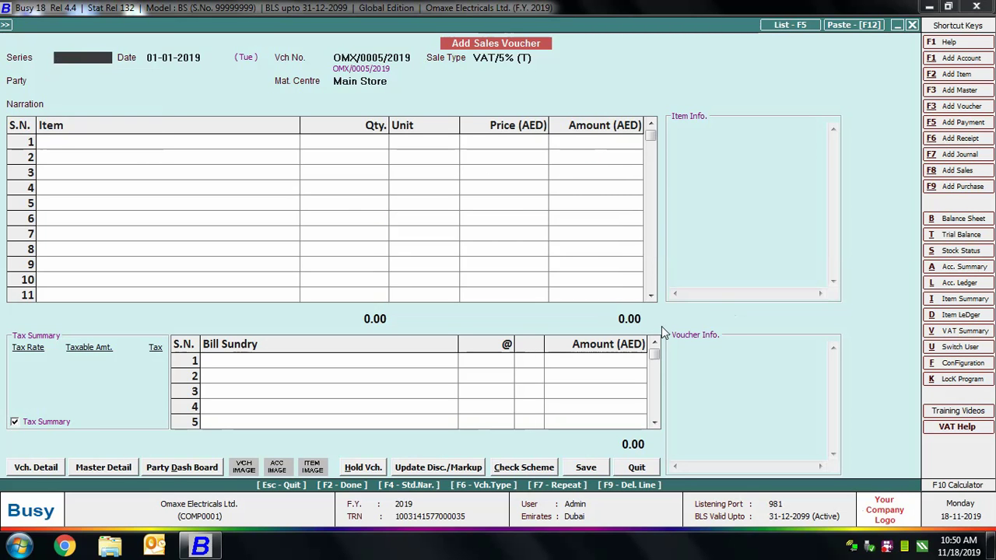
{"action": "key", "text": "Escape"}
{"action": "key", "text": "Return"}
Step: List the sales vouchers of all series for 1-1-2019 and widen the Vch/Bill No column to examine the voucher numbers
{"action": "key", "text": "Down"}
{"action": "left_click", "coordinate": [195, 74]}
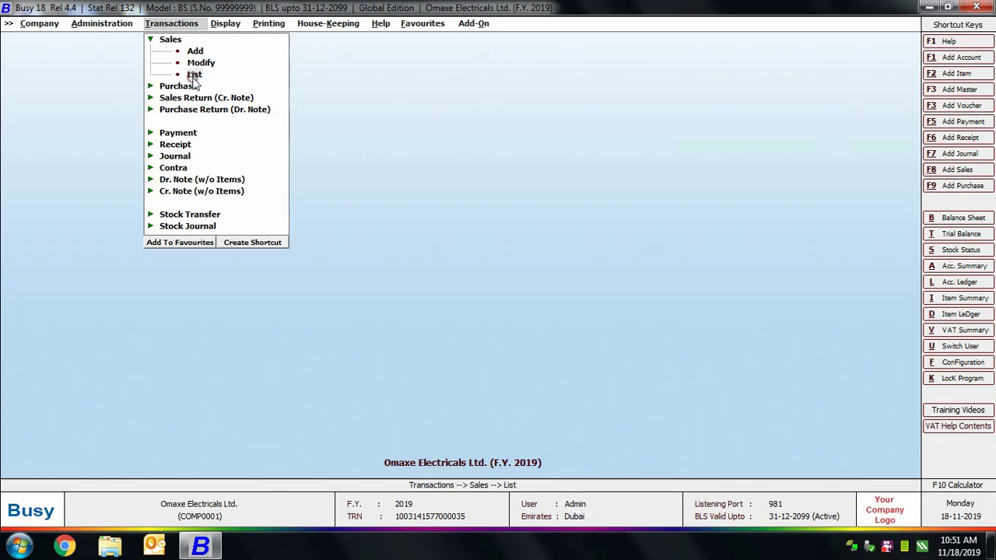
{"action": "left_click", "coordinate": [433, 295]}
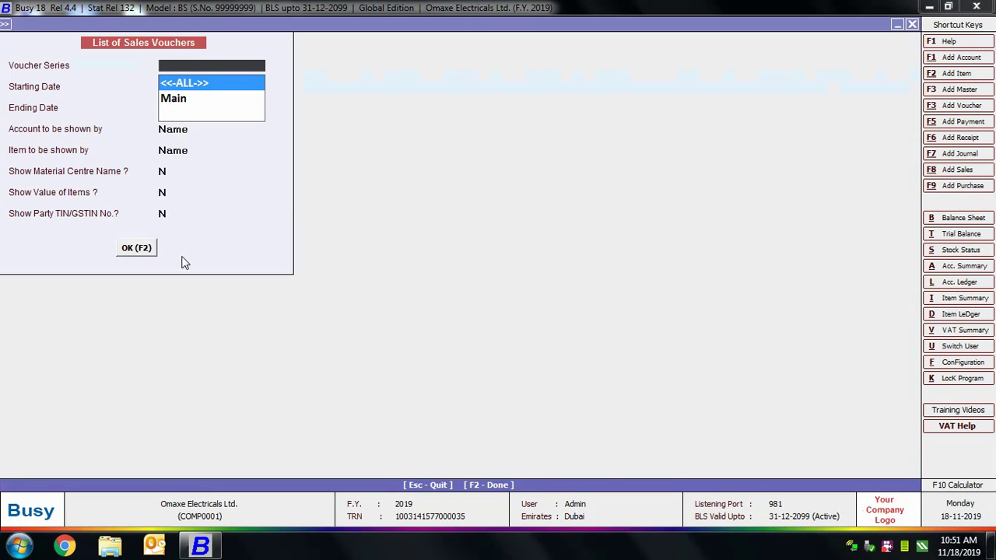
{"action": "left_click", "coordinate": [136, 248]}
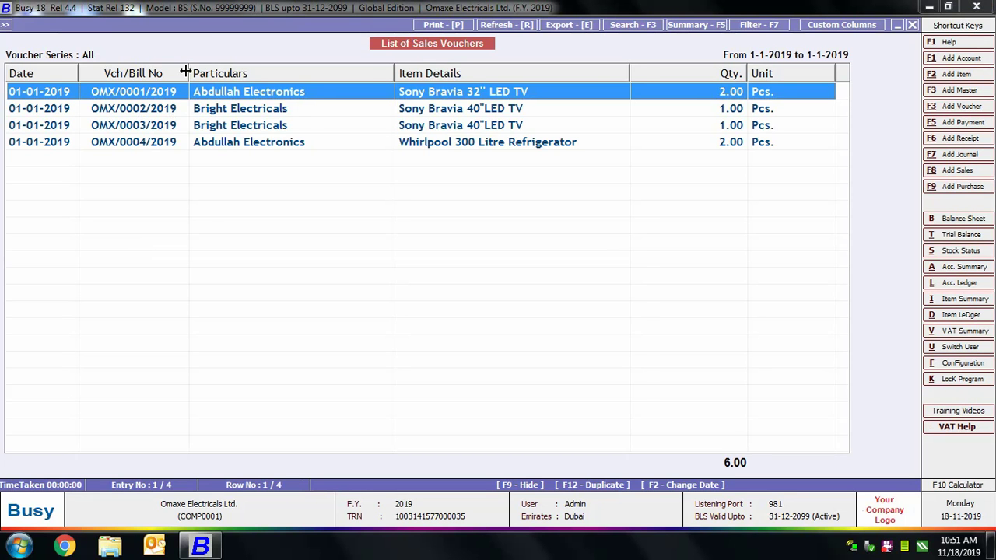
{"action": "left_click_drag", "start_coordinate": [189, 73], "coordinate": [208, 73]}
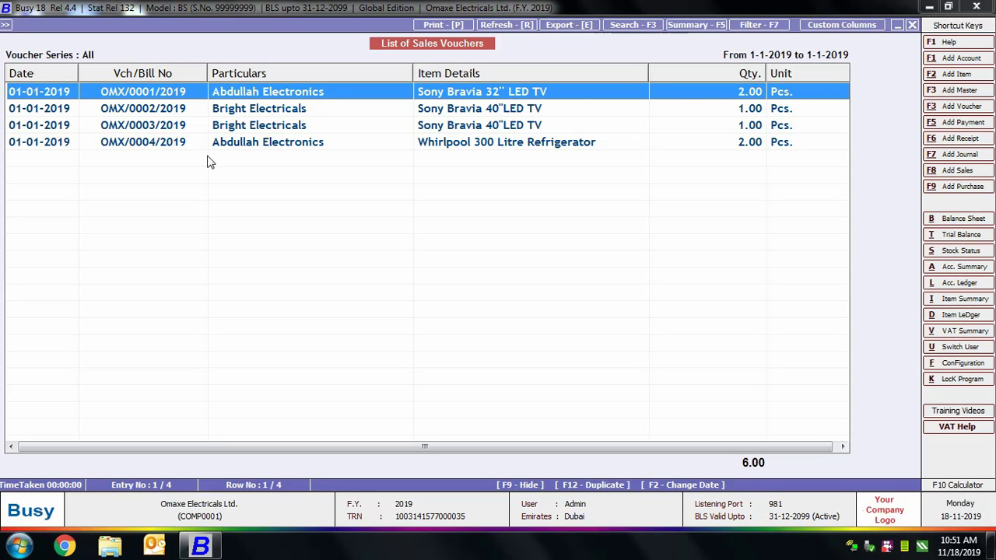
{"action": "key", "text": "Escape"}
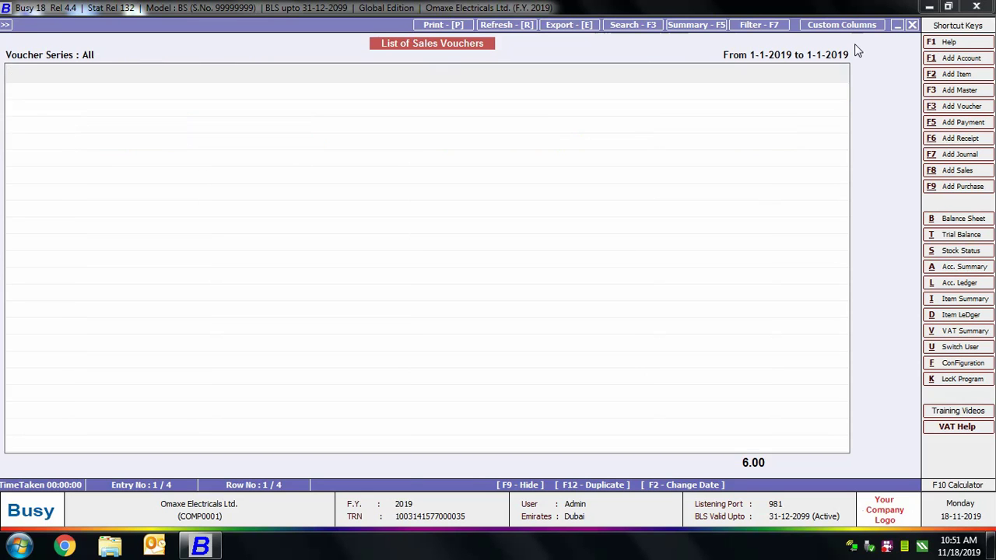
{"action": "key", "text": "F2"}
{"action": "key", "text": "Escape"}
{"action": "key", "text": "Escape"}
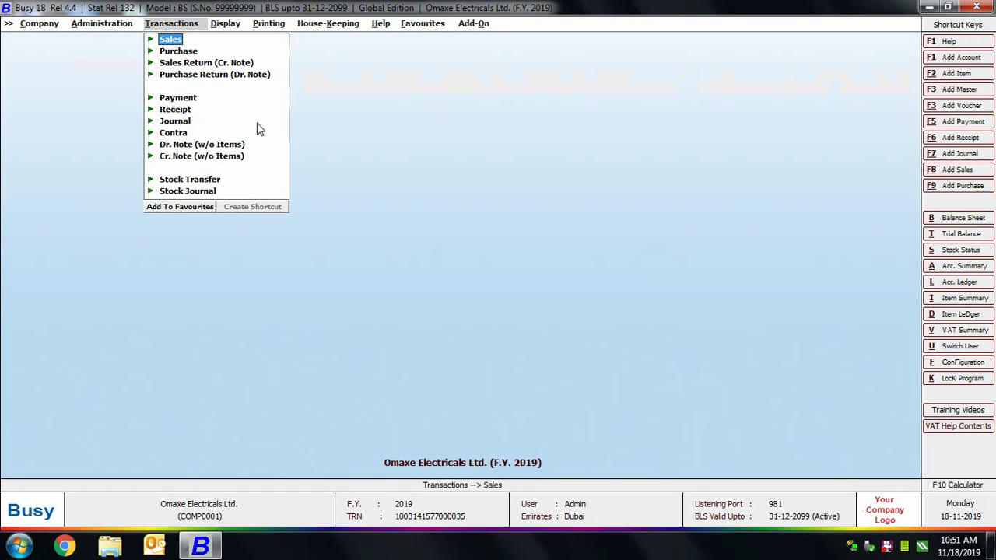
Step: Start a new purchase voucher in the Main series dated 01-01-2019, try to leave its voucher number blank, and decline to continue without one
{"action": "left_click", "coordinate": [179, 53]}
{"action": "left_click", "coordinate": [195, 62]}
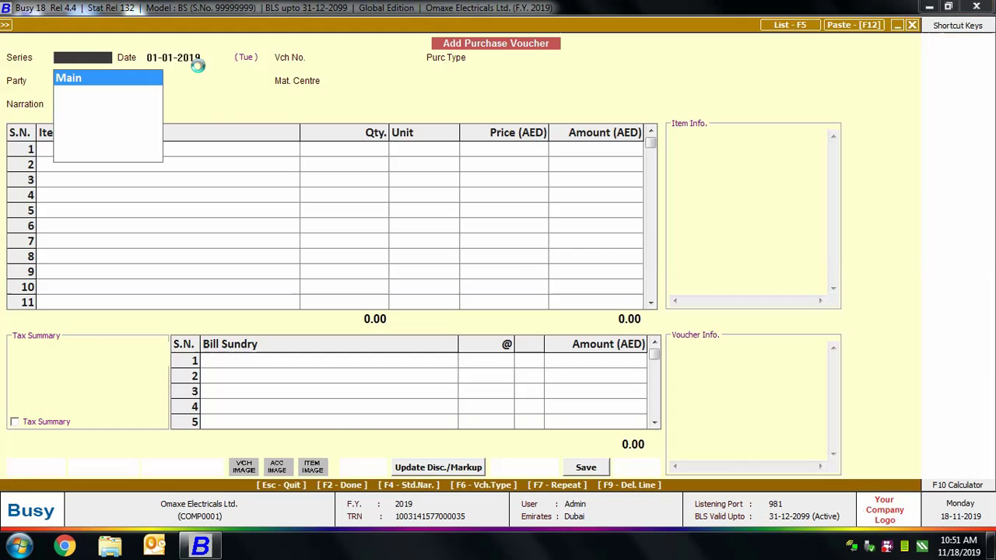
{"action": "key", "text": "Return"}
{"action": "key", "text": "Return"}
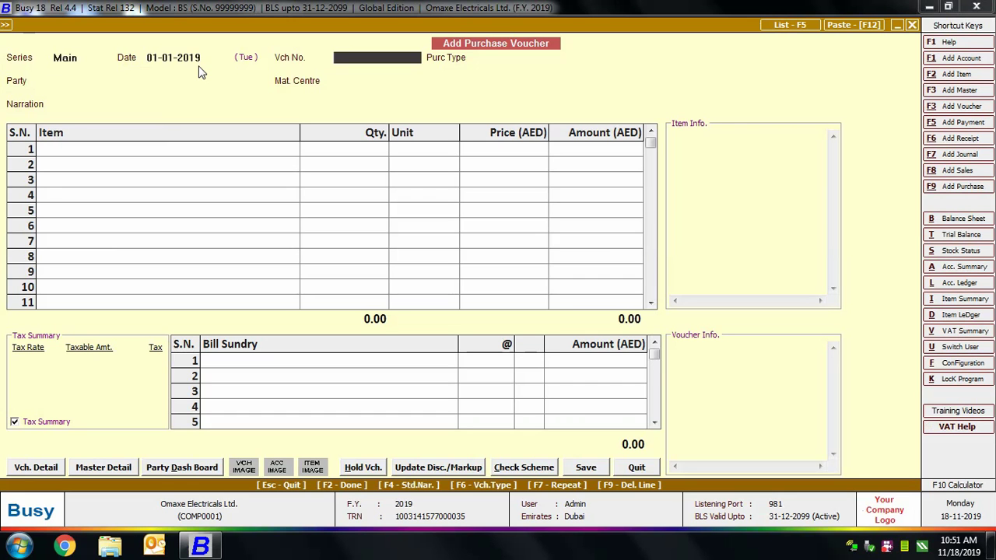
{"action": "key", "text": "Return"}
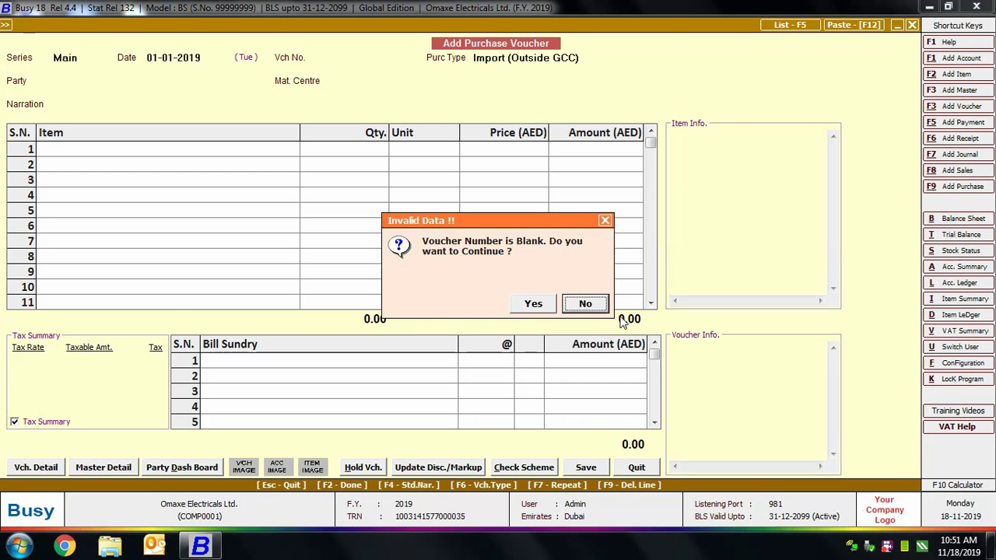
{"action": "left_click", "coordinate": [586, 304]}
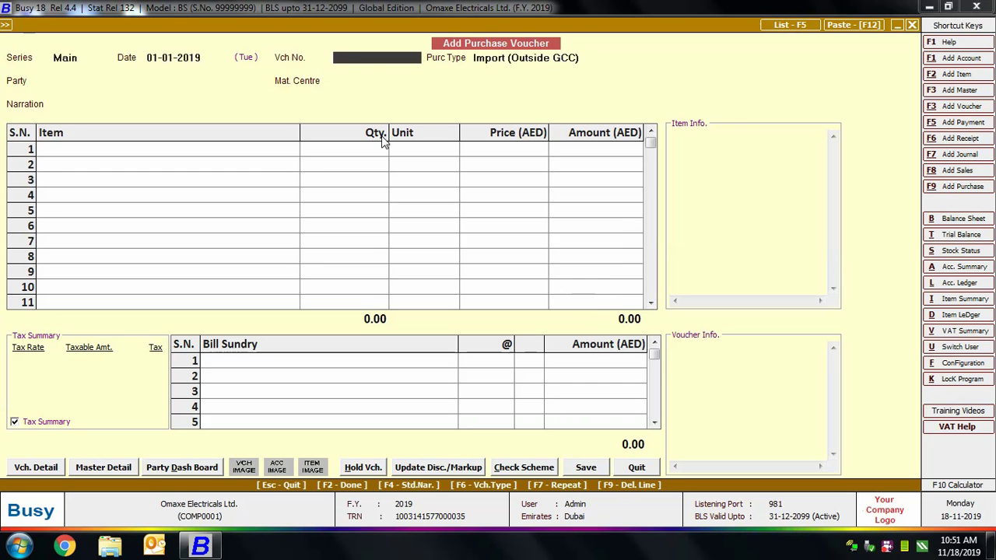
Step: Enter Purc001 as the manual purchase voucher number with purchase type VAT/5% (T), and leave the voucher unsaved
{"action": "type", "text": "Purc001"}
{"action": "key", "text": "Return"}
{"action": "key", "text": "Down"}
{"action": "key", "text": "Down"}
{"action": "key", "text": "Down"}
{"action": "key", "text": "Return"}
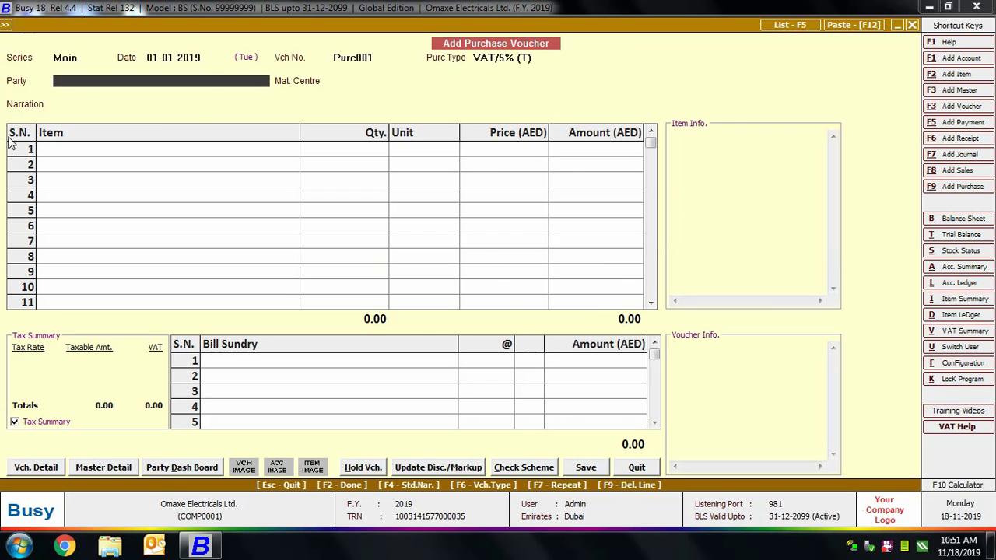
{"action": "key", "text": "Escape"}
{"action": "key", "text": "Return"}
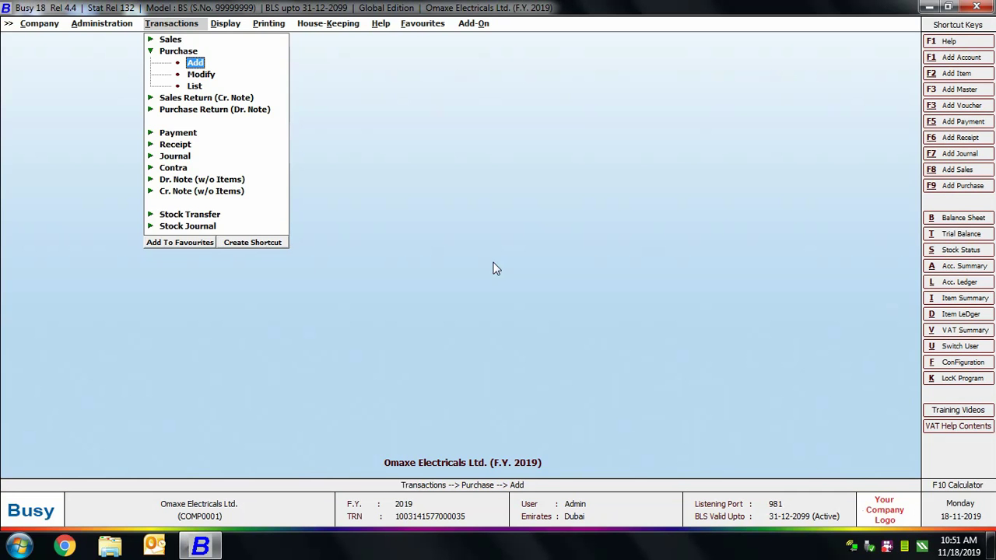
{"action": "key", "text": "Escape"}
Step: Start a new journal voucher in the Main series dated 01-01-2019 to check its voucher number field, and leave it unsaved
{"action": "left_click", "coordinate": [175, 120]}
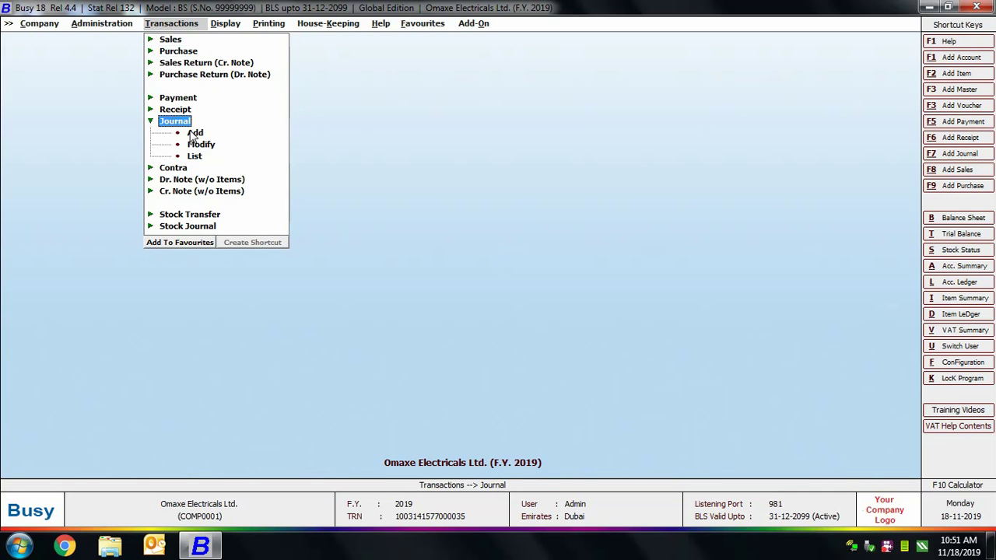
{"action": "left_click", "coordinate": [195, 133]}
{"action": "key", "text": "Return"}
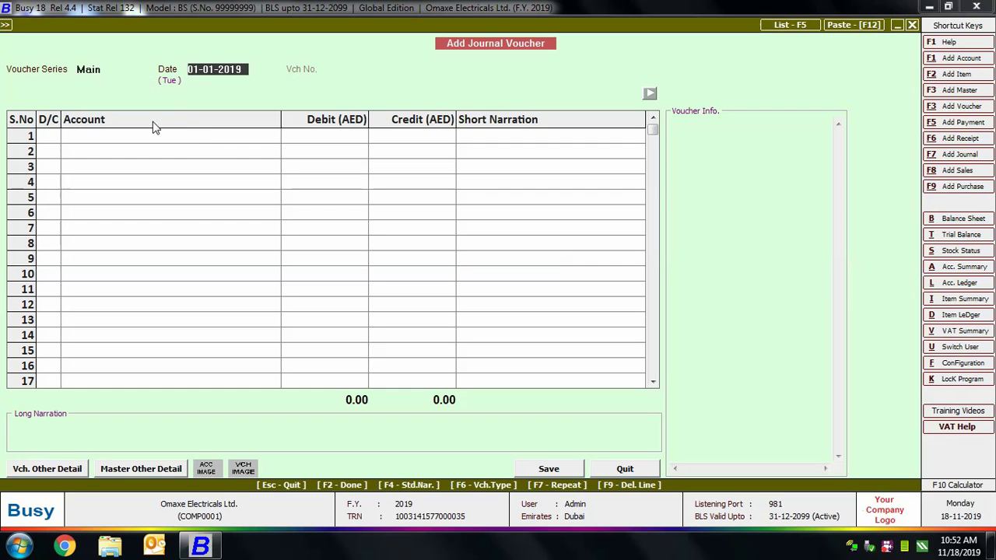
{"action": "key", "text": "Return"}
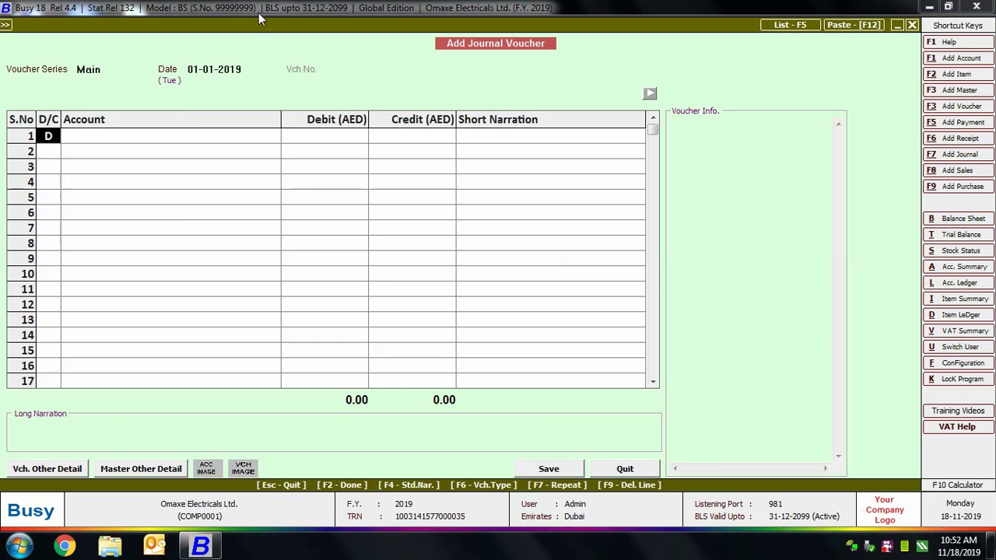
{"action": "key", "text": "Escape"}
{"action": "key", "text": "Return"}
{"action": "key", "text": "Escape"}
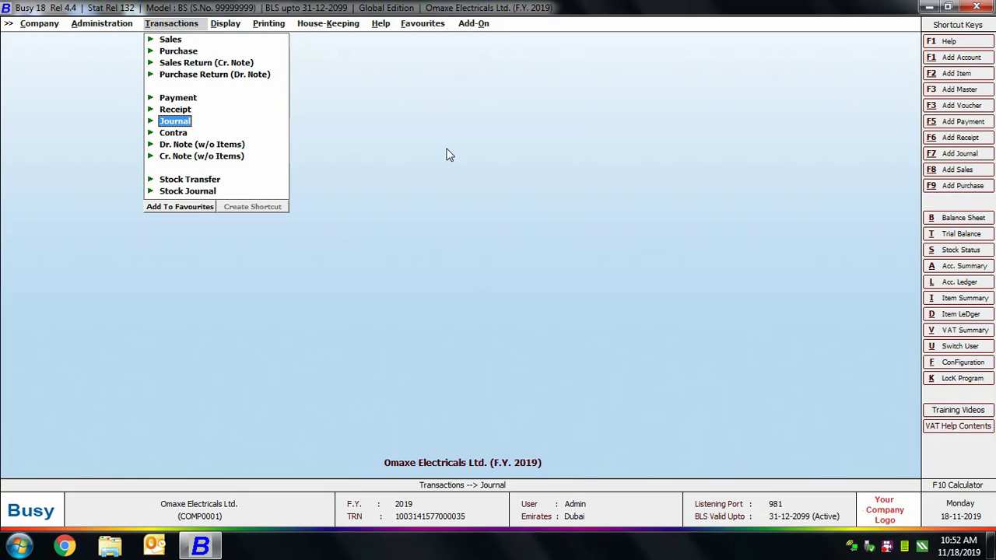
{"action": "key", "text": "Escape"}
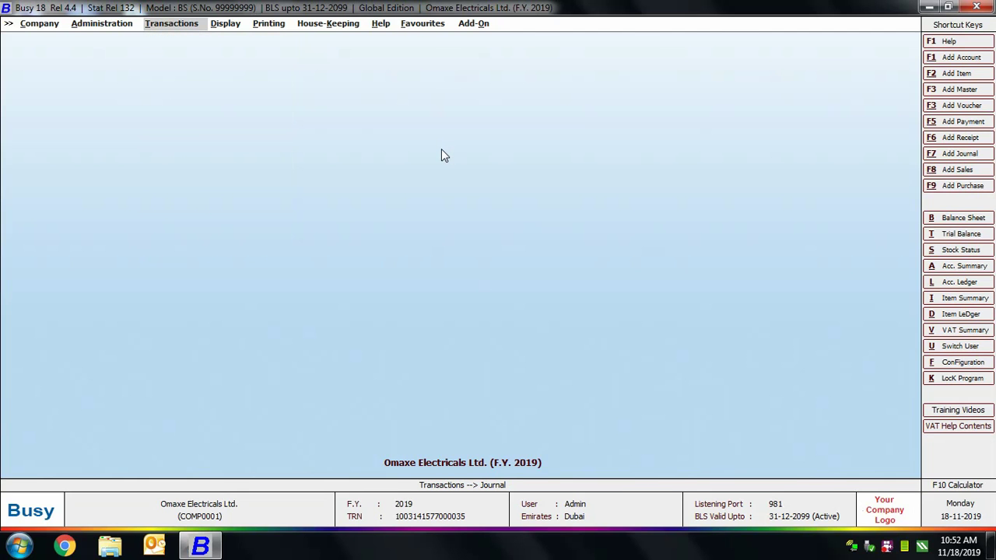